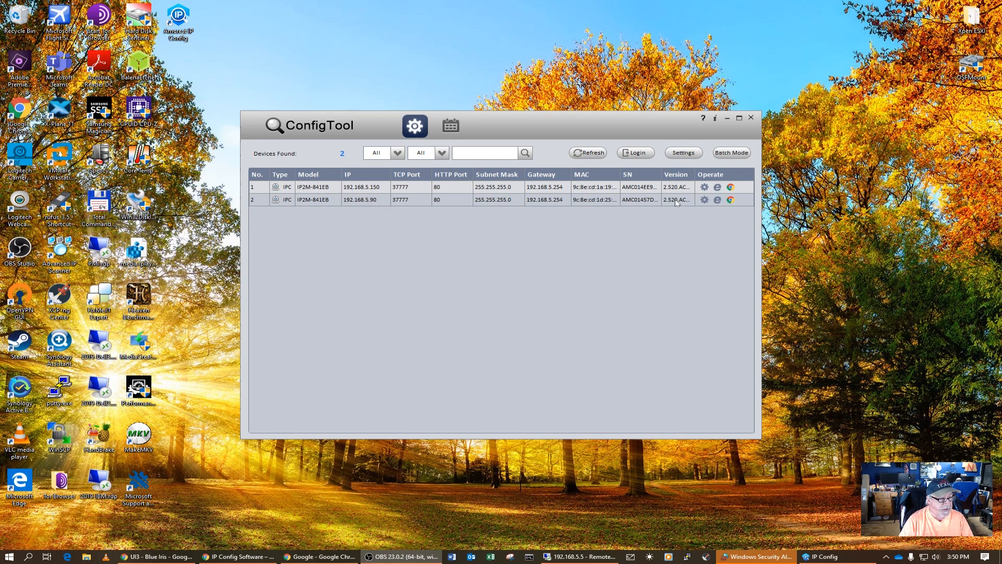
Turn off DHCP for the second camera, change its IP to 192.168.5.152, and save.
left_click(704, 200)
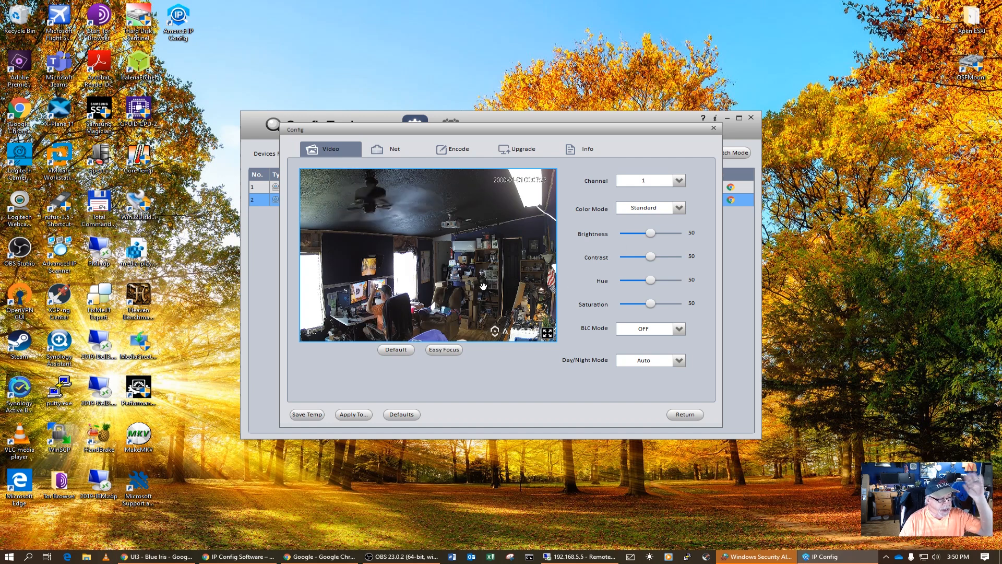
left_click(395, 151)
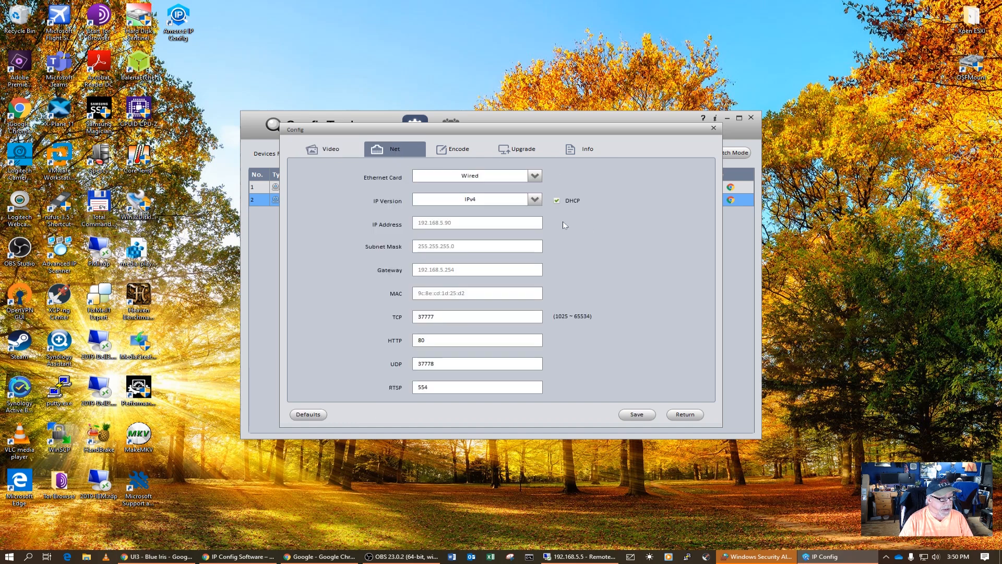
left_click(557, 201)
key("BackSpace")
key("BackSpace")
type("152")
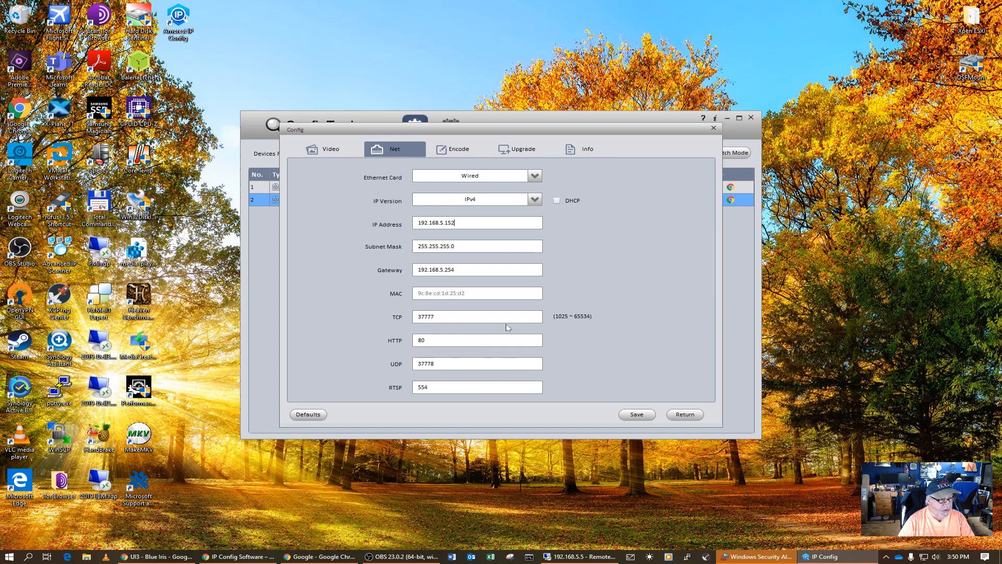
left_click(639, 415)
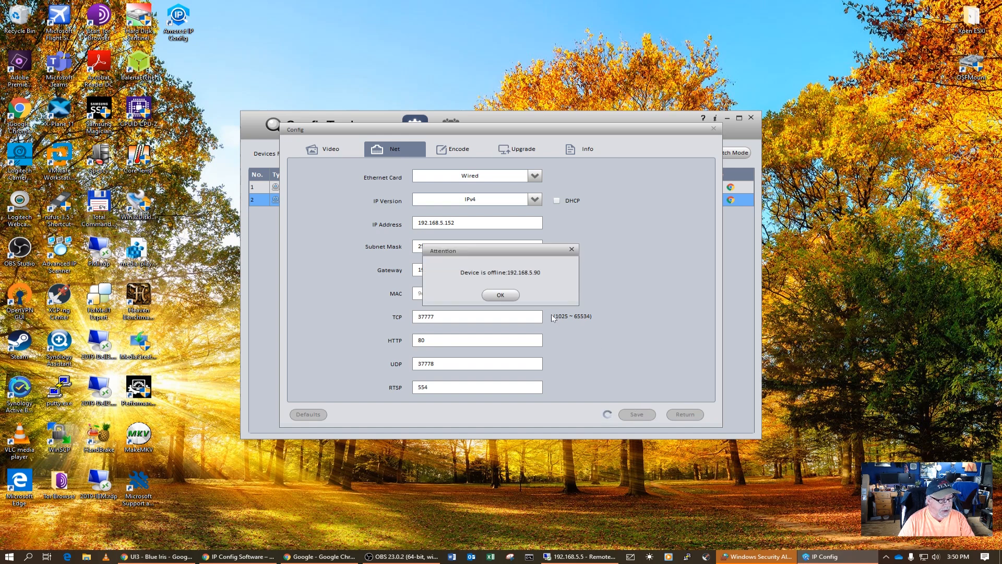
Dismiss the offline, RTSP error and success notices, then close the camera configuration window.
left_click(503, 296)
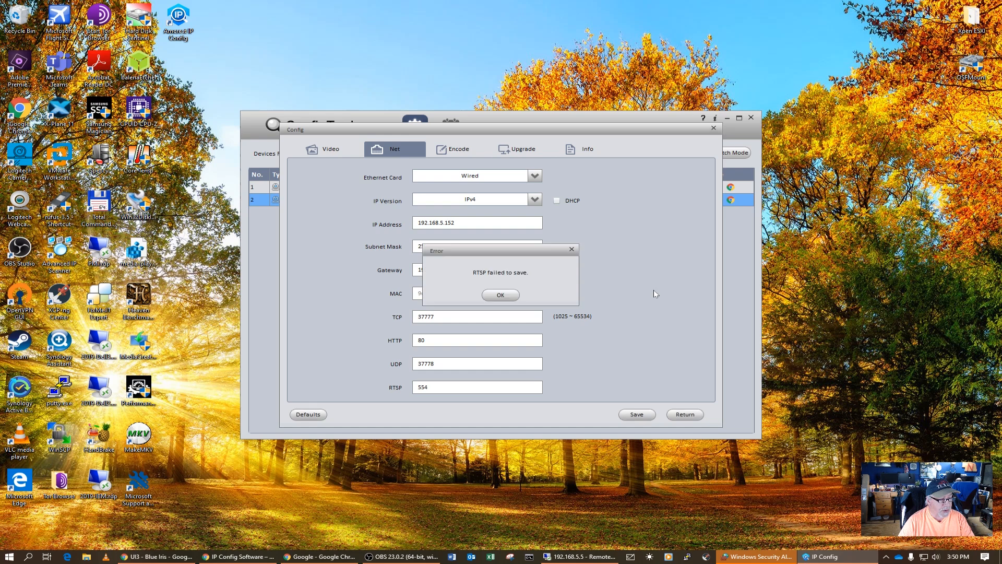
left_click(500, 295)
left_click(502, 295)
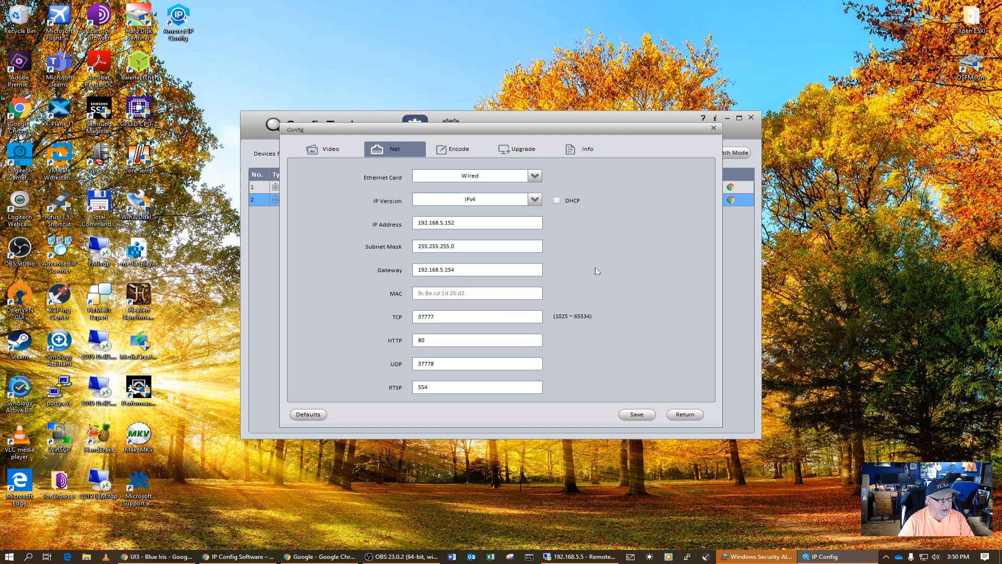
left_click(328, 151)
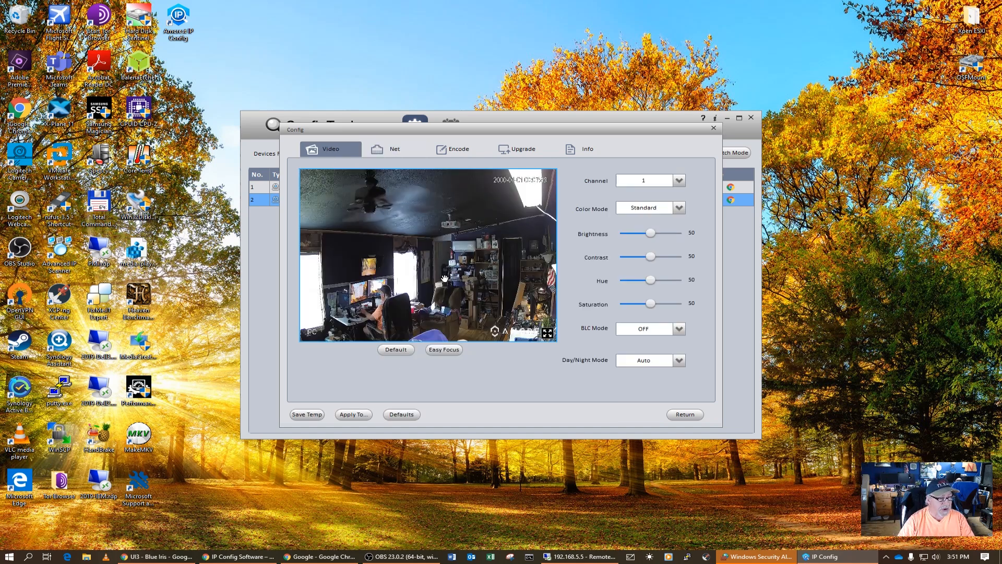
left_click(687, 415)
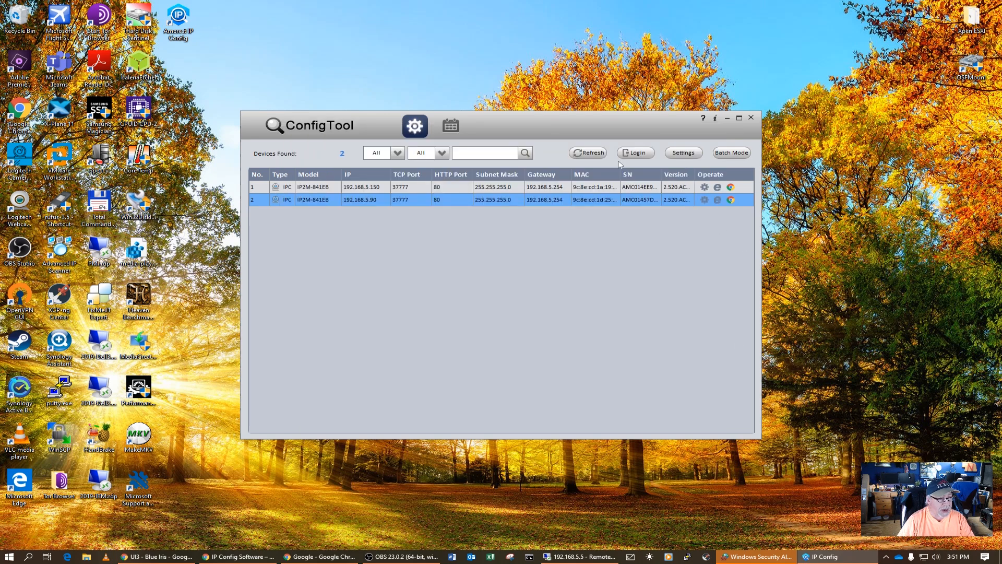
Rescan so the list shows the camera at 192.168.5.152, and maximize the ConfigTool window.
left_click(585, 153)
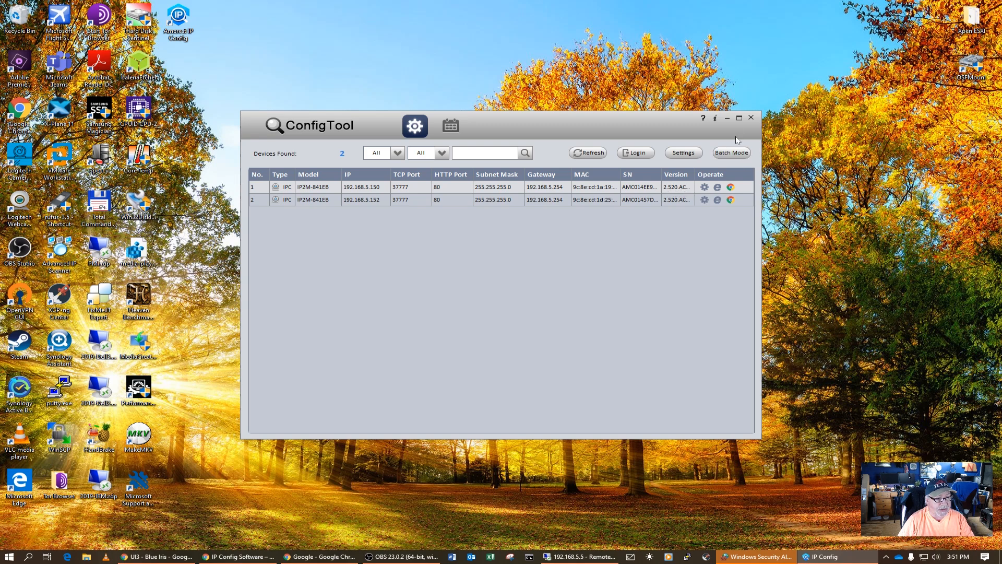
left_click(739, 118)
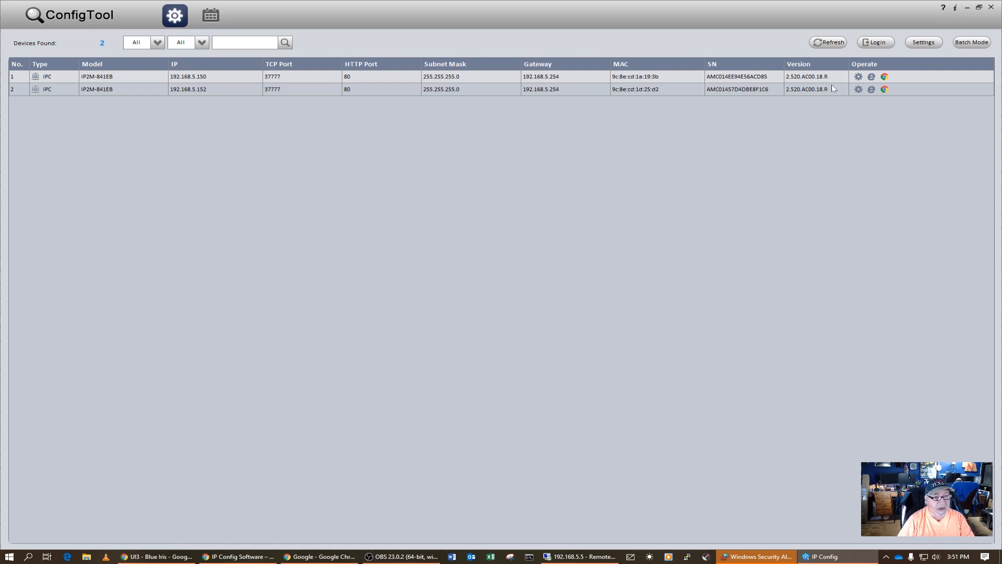
Open the 192.168.5.152 camera's settings and review its Upgrade, Info, Video, Net and Encode tabs.
left_click(858, 89)
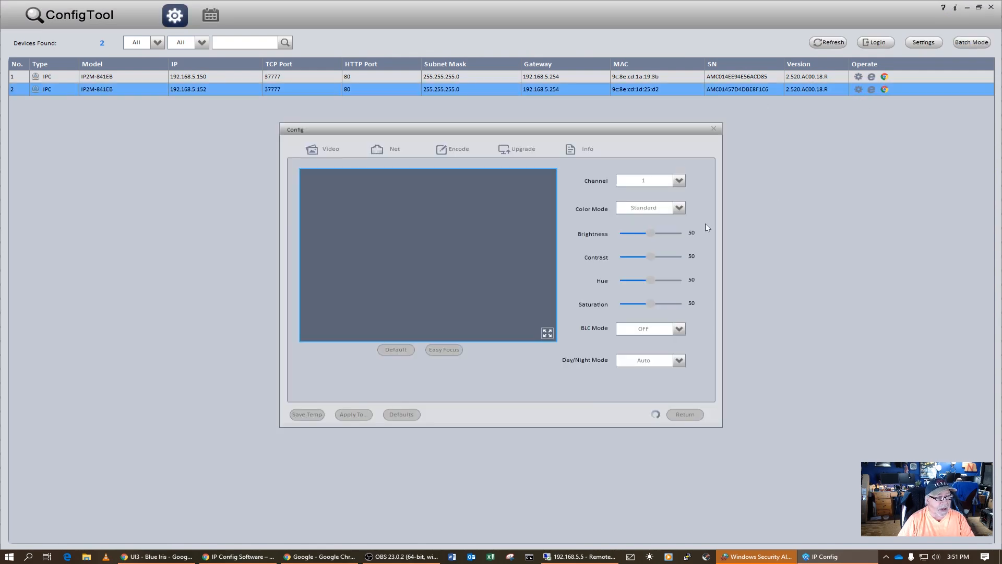
left_click(517, 151)
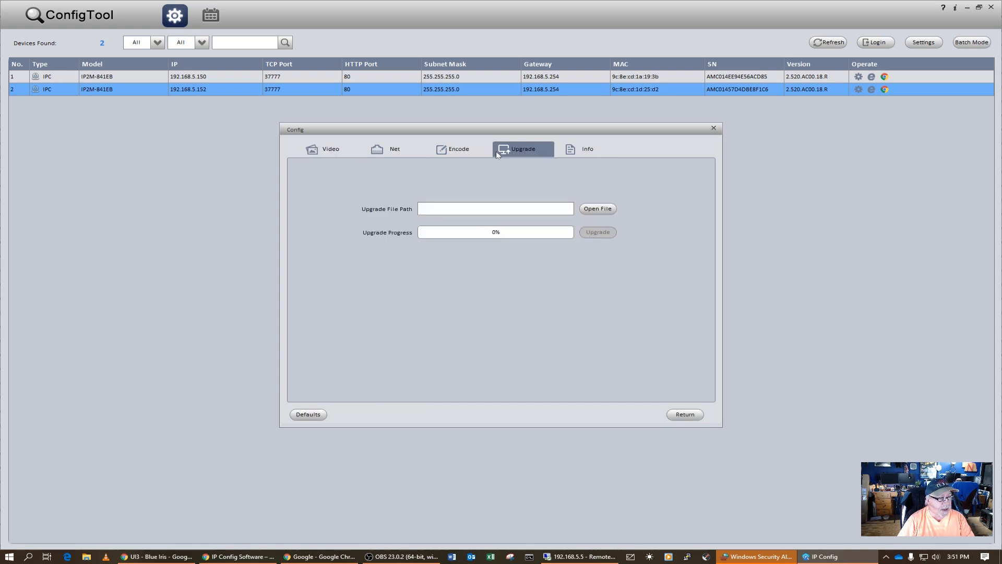
left_click(586, 150)
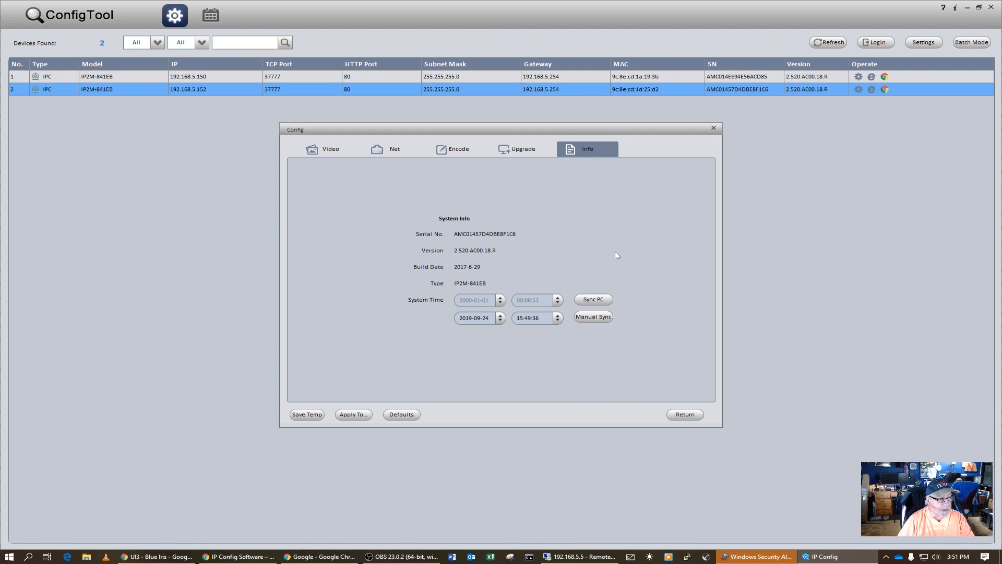
left_click(324, 151)
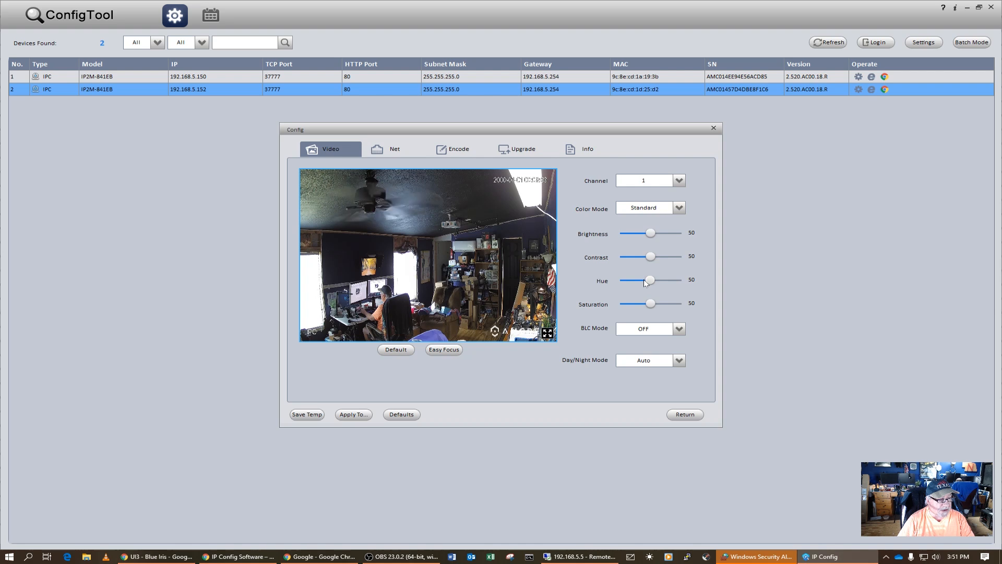
left_click(393, 152)
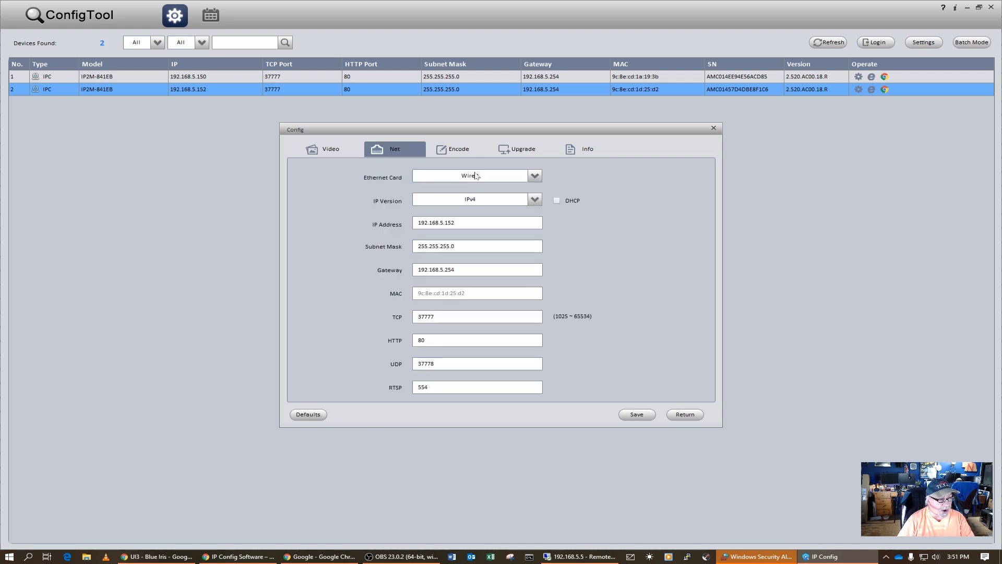
left_click(462, 152)
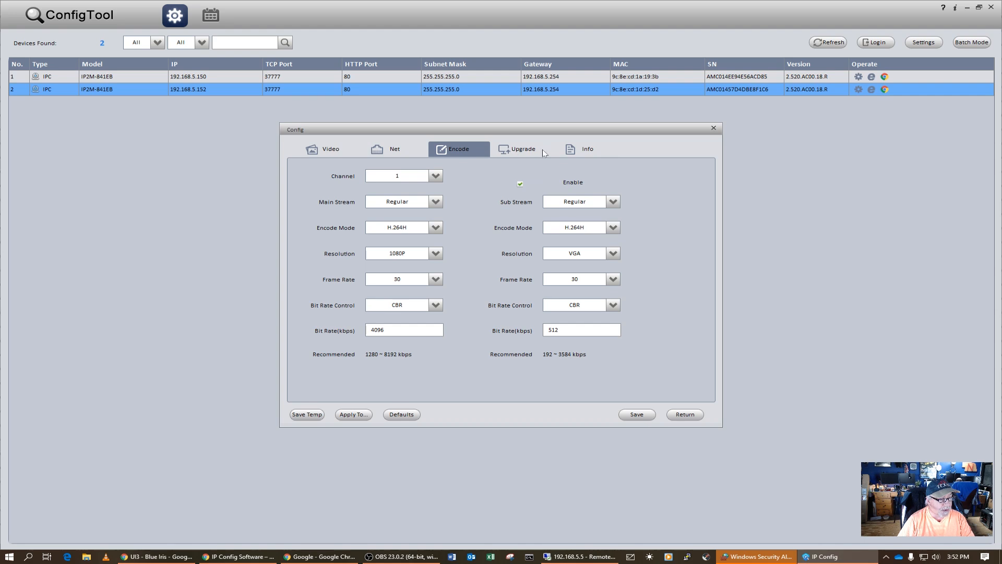
Sync the camera's clock to the PC date 2019-09-24 and close the configuration window.
left_click(572, 149)
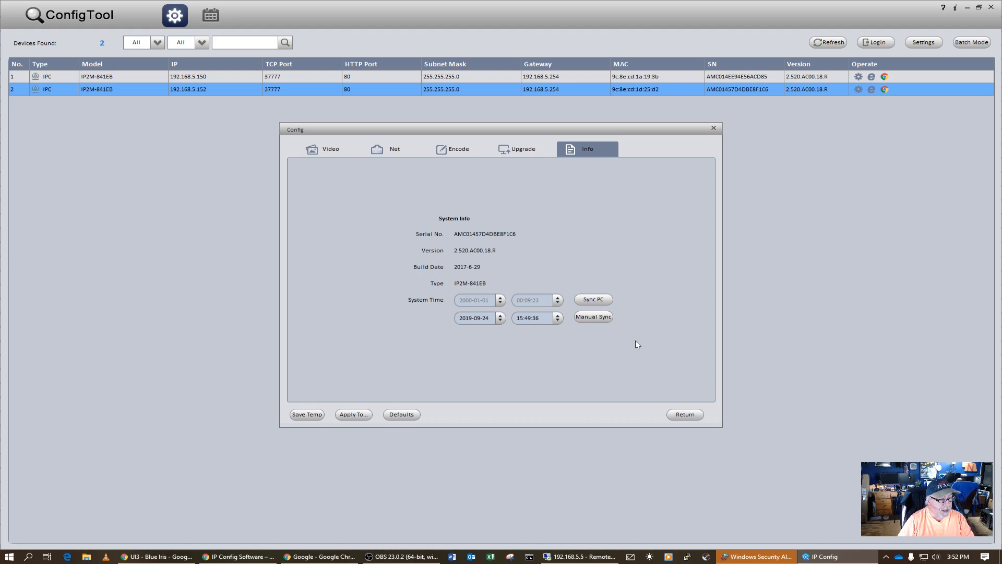
left_click(596, 299)
left_click(500, 295)
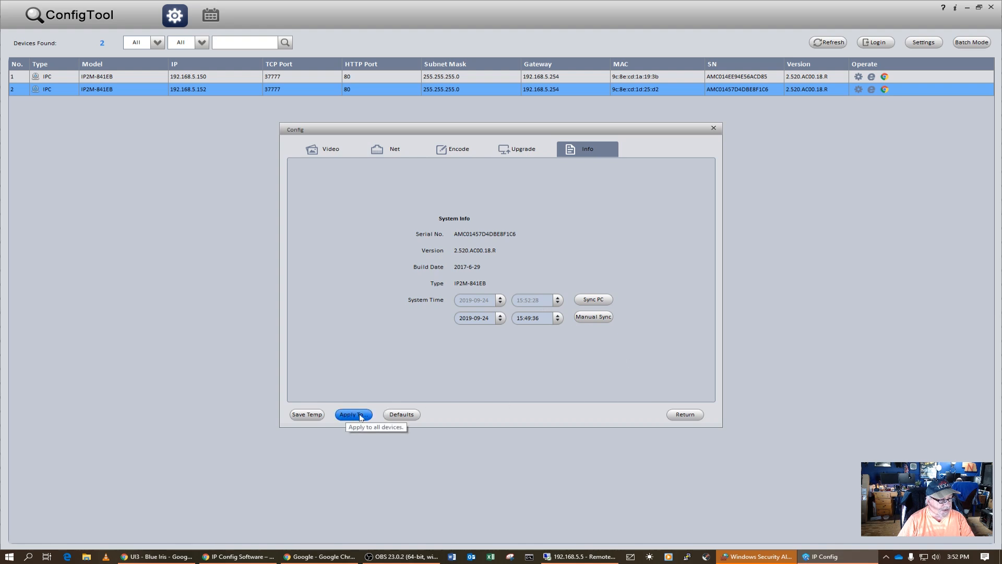
left_click(681, 416)
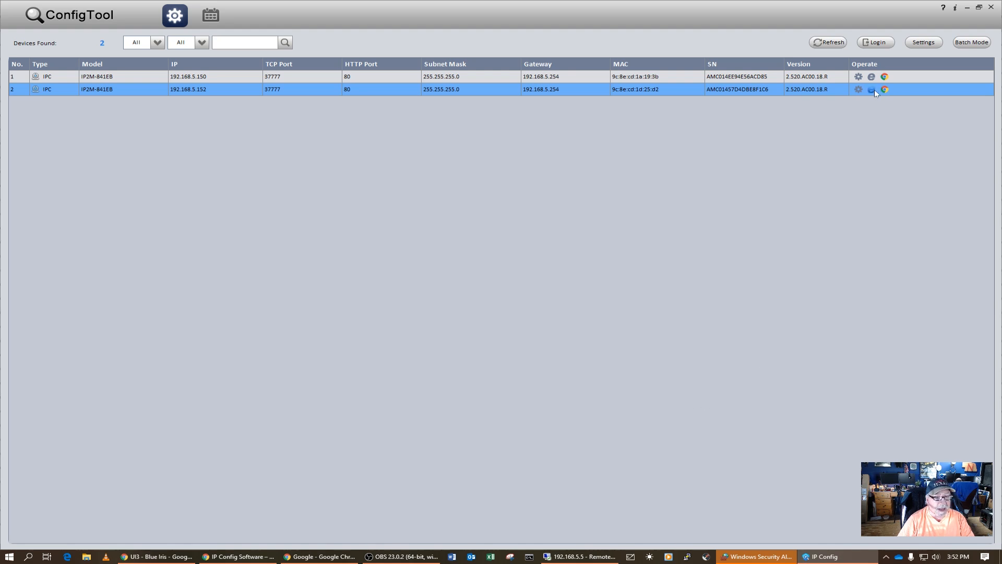
left_click(879, 44)
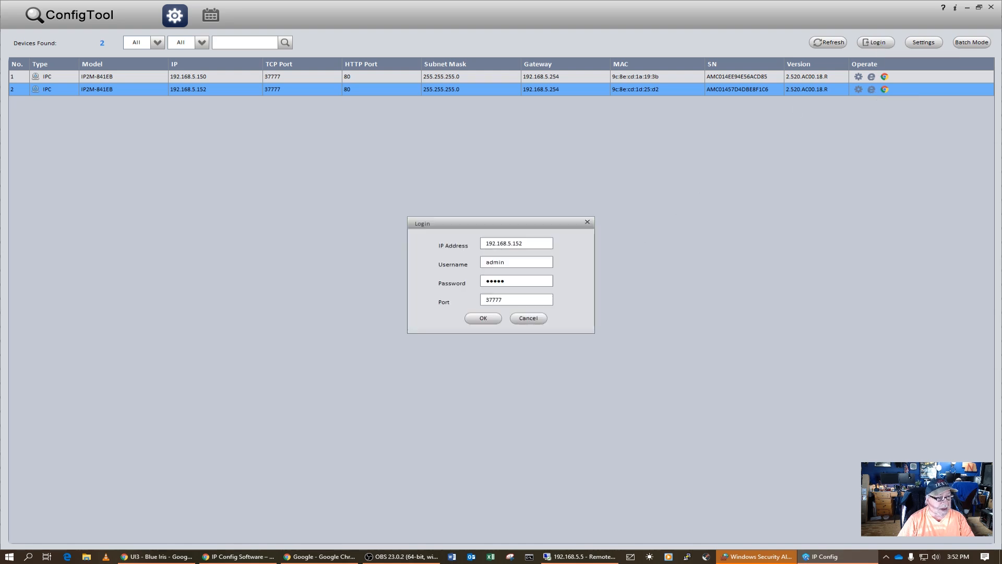
left_click(483, 319)
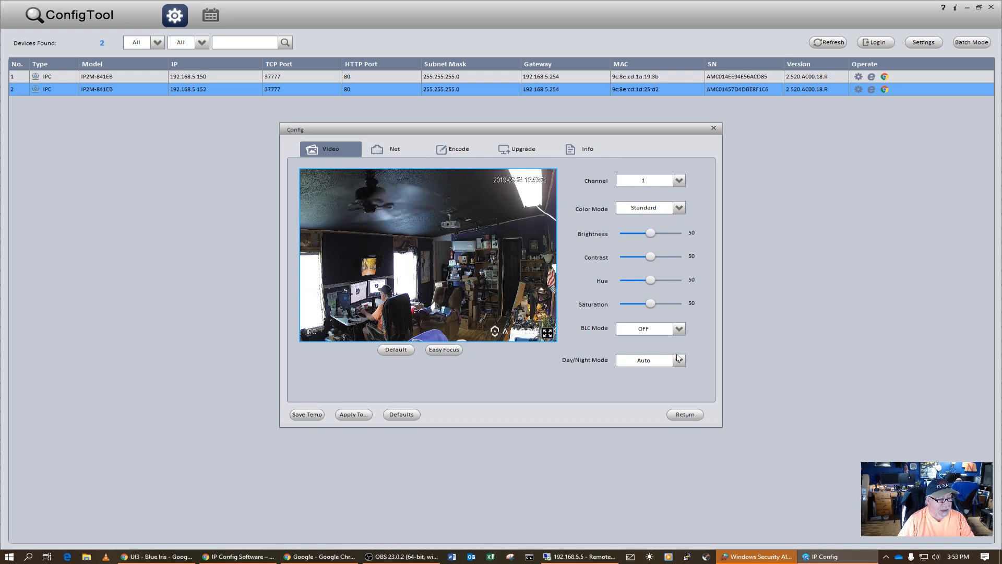
left_click(713, 128)
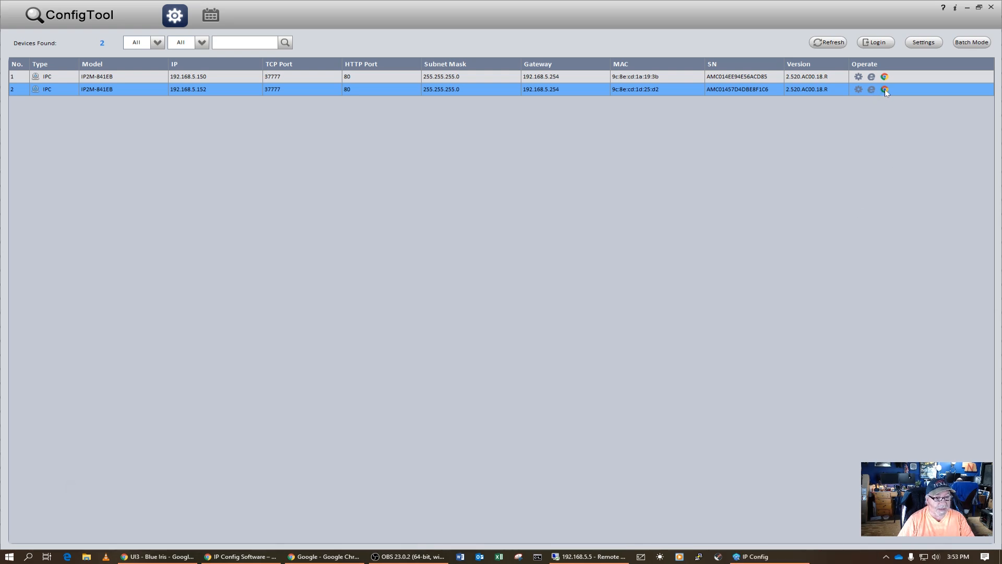
Open the 192.168.5.152 camera's web login page in Chrome, then show the IP Config Software article.
left_click(885, 90)
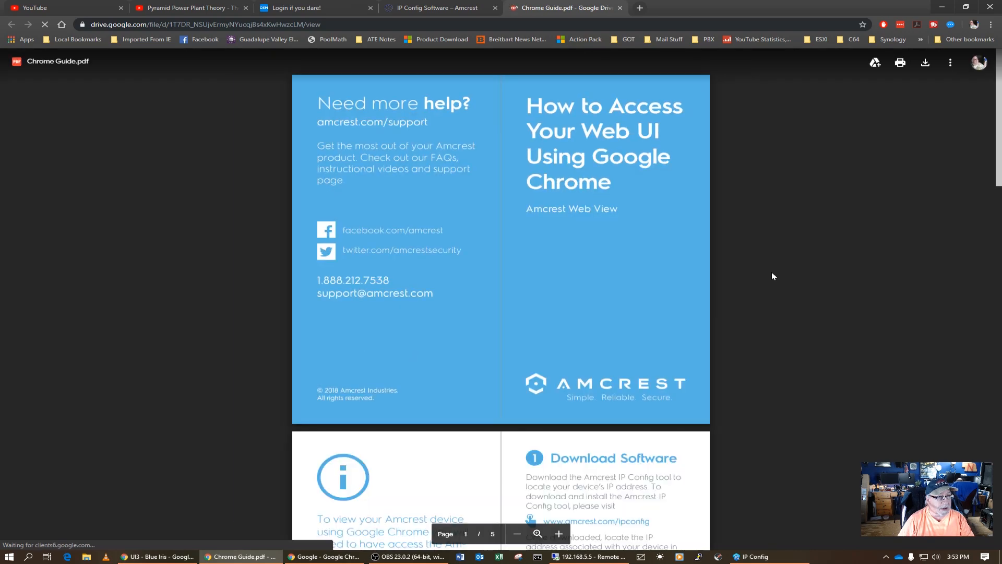
left_click(925, 63)
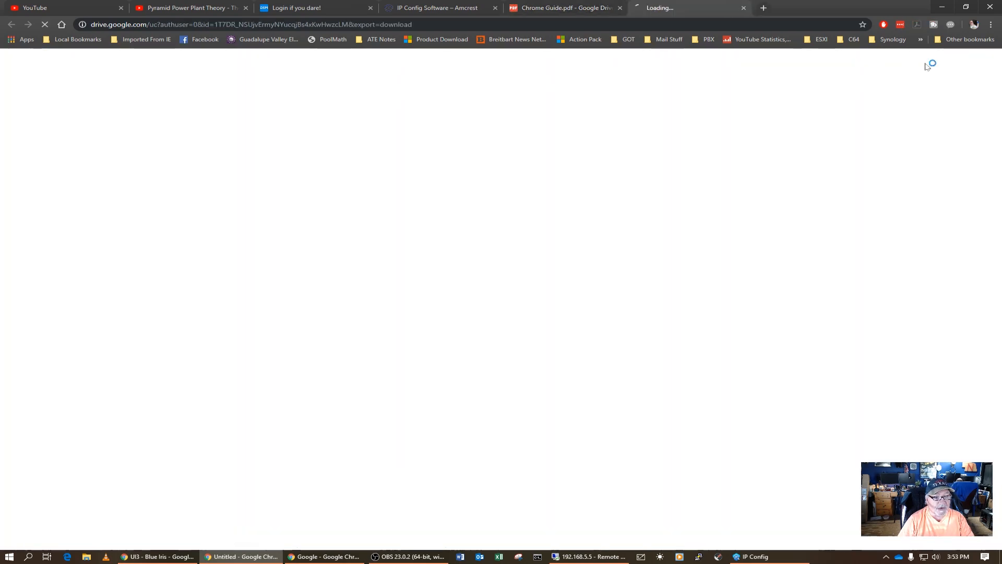
left_click(744, 7)
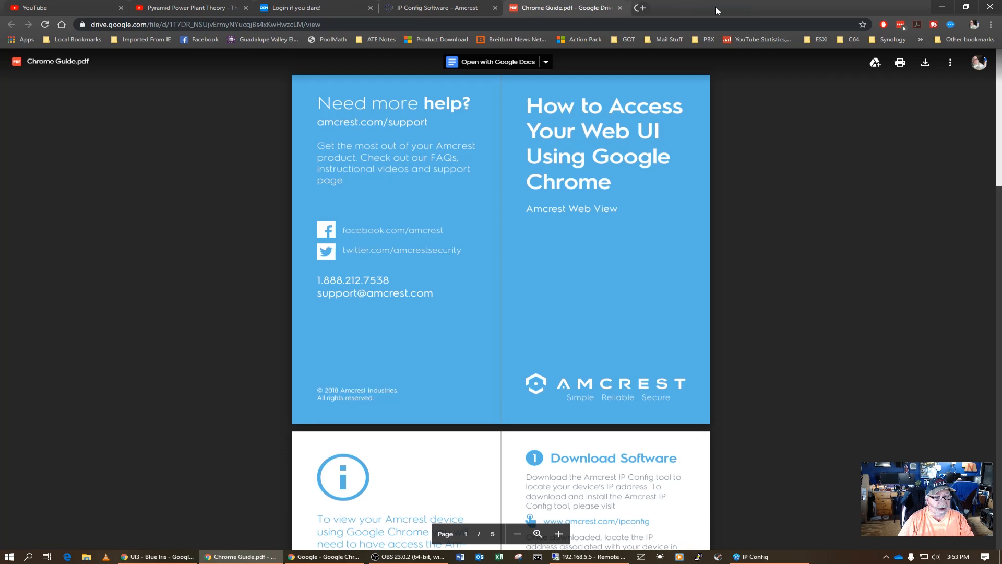
left_click(620, 8)
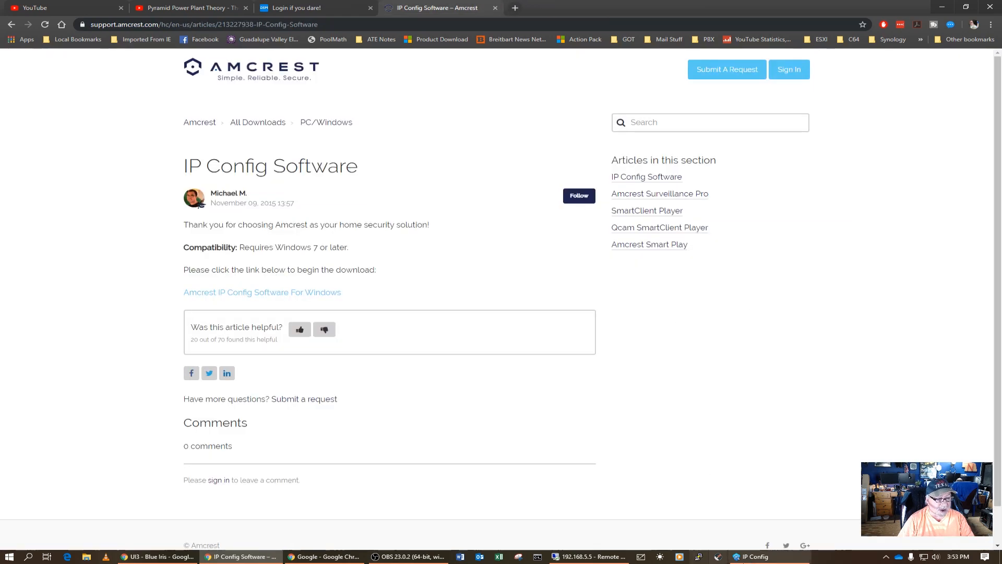
left_click(754, 557)
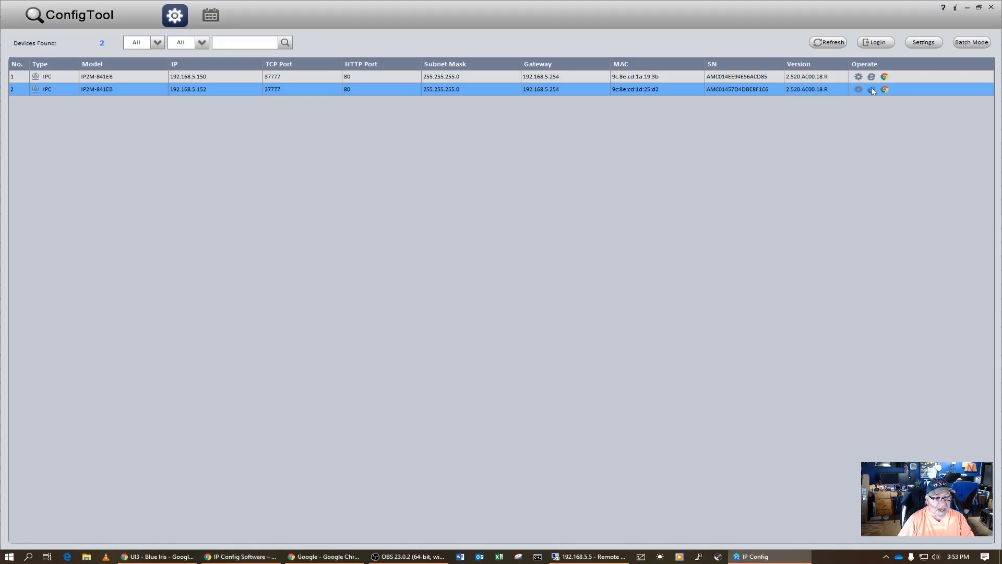
left_click(871, 89)
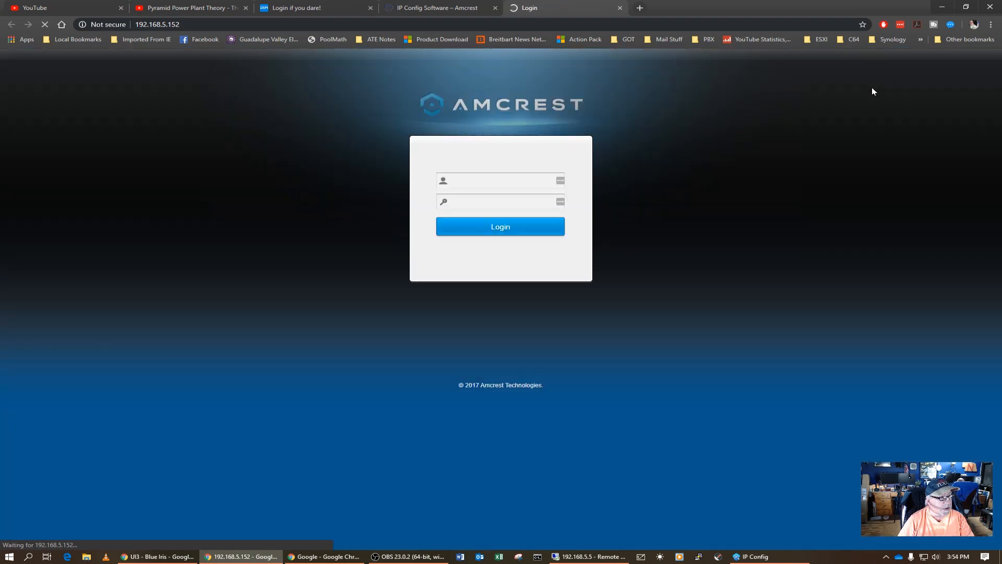
left_click(472, 9)
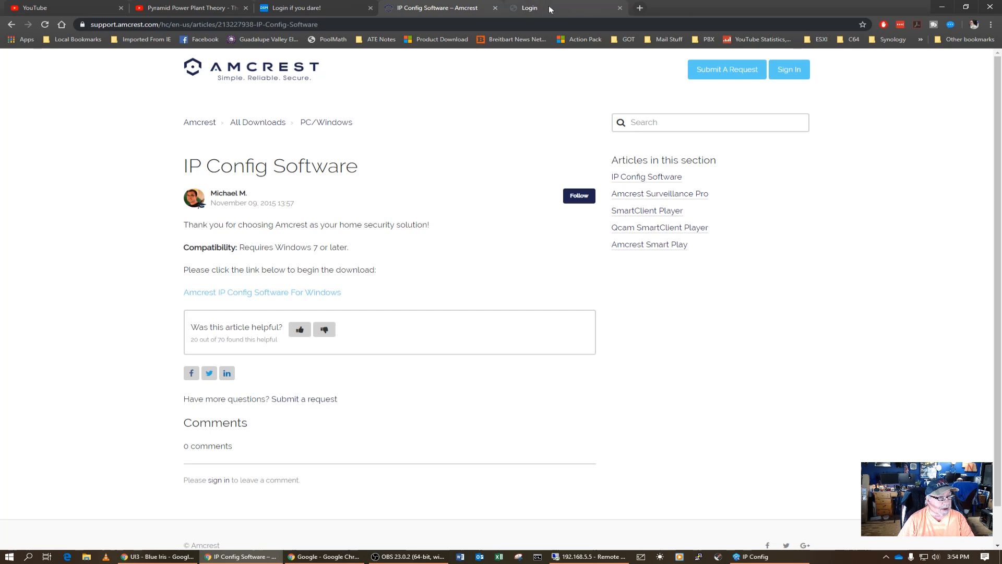
Log in to the camera's web page with the default admin username and password.
left_click(549, 8)
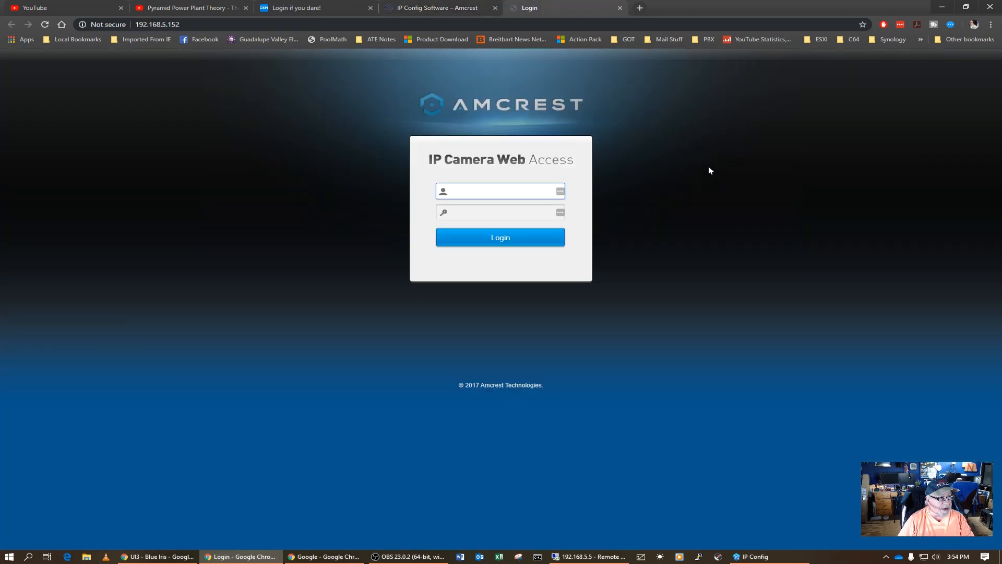
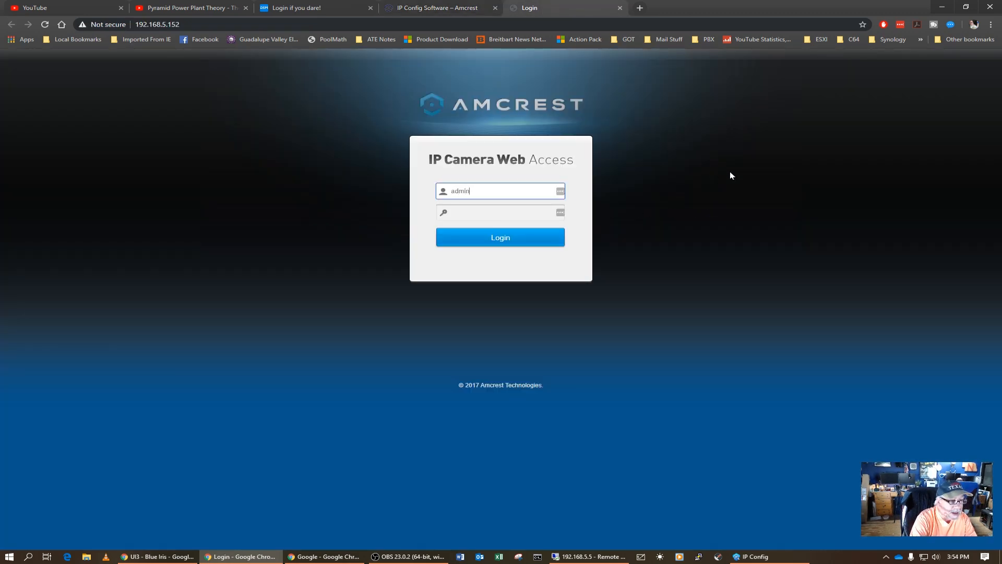
key("Tab")
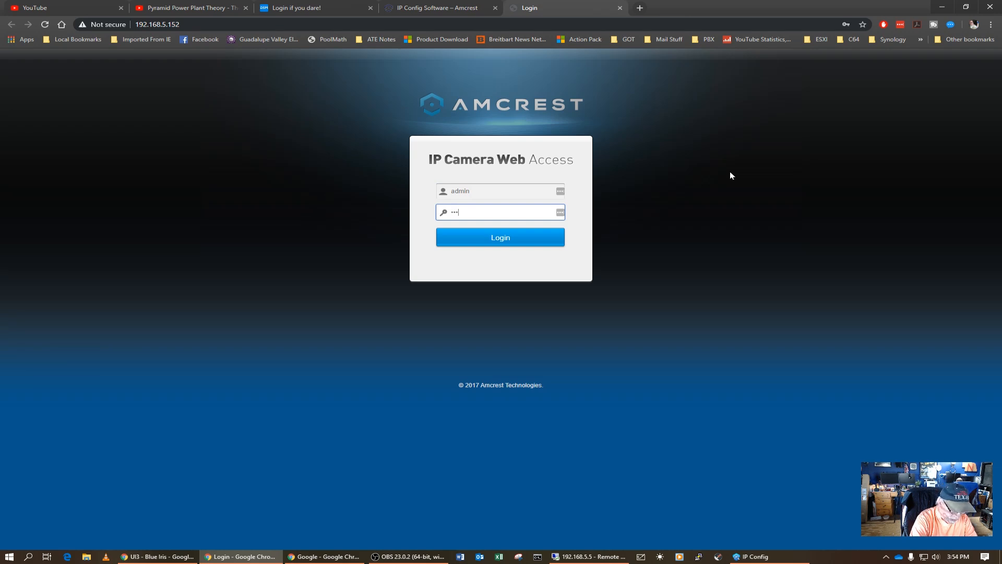
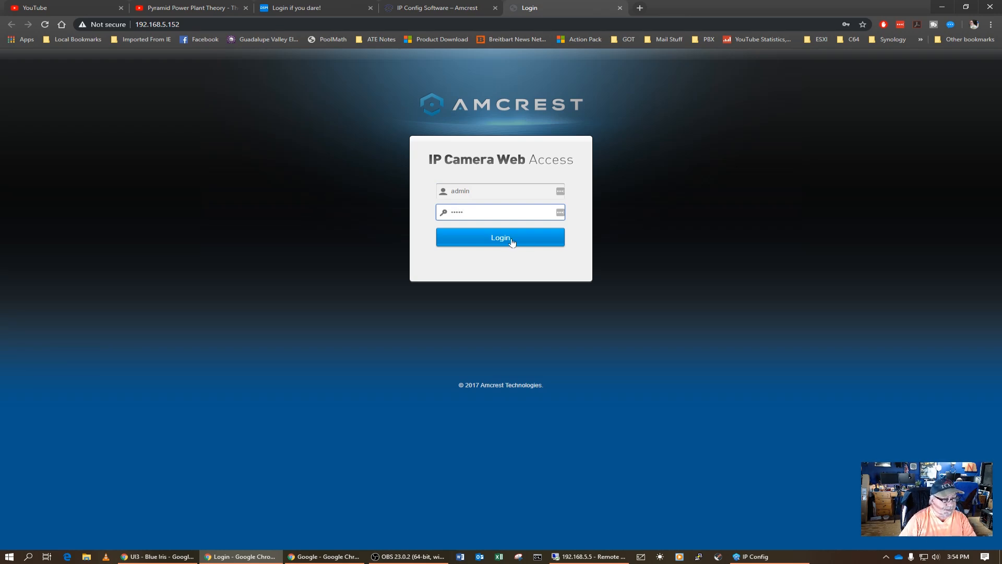
left_click(513, 241)
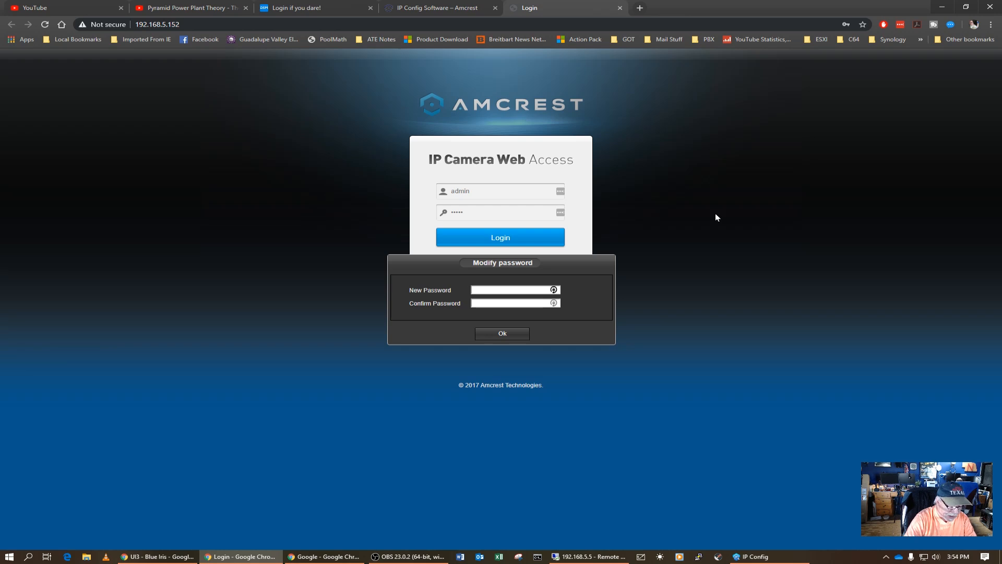
Enter and confirm a new admin password for the camera.
type("ad••••••")
key("Tab")
type("ad••••••")
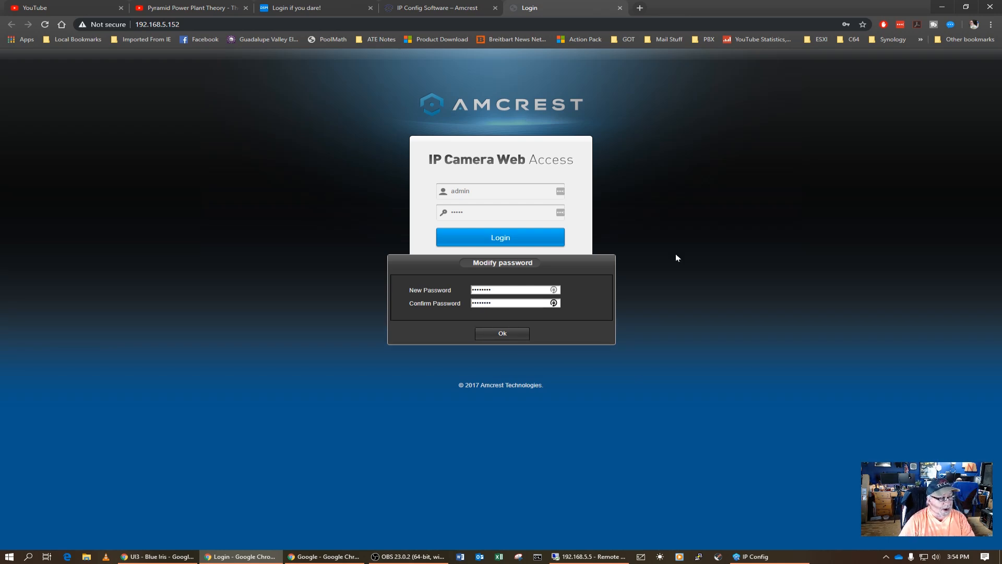
left_click(504, 335)
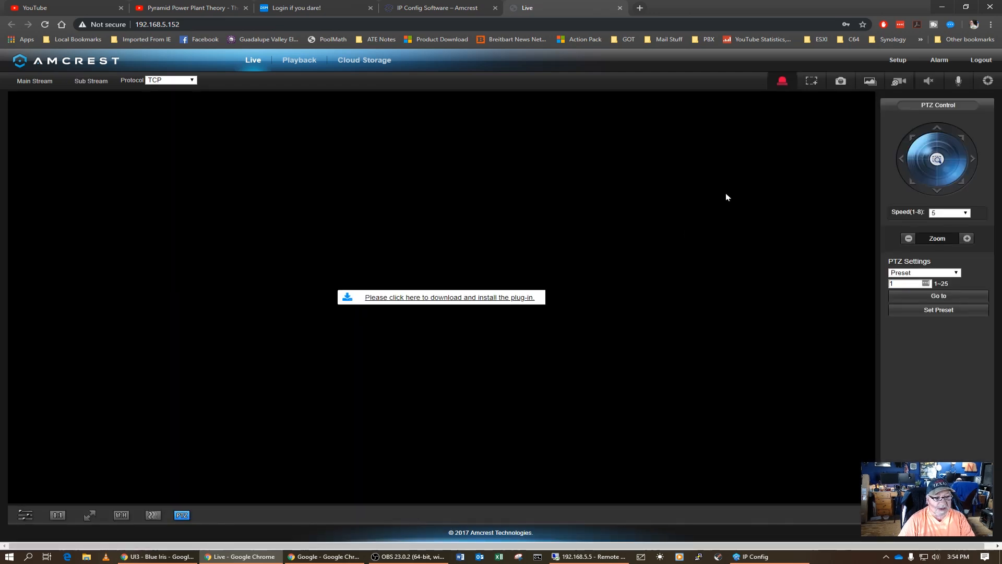
Follow the Live page's plug-in link and launch the Amcrest Web View app from the Chrome Web Store.
left_click(471, 303)
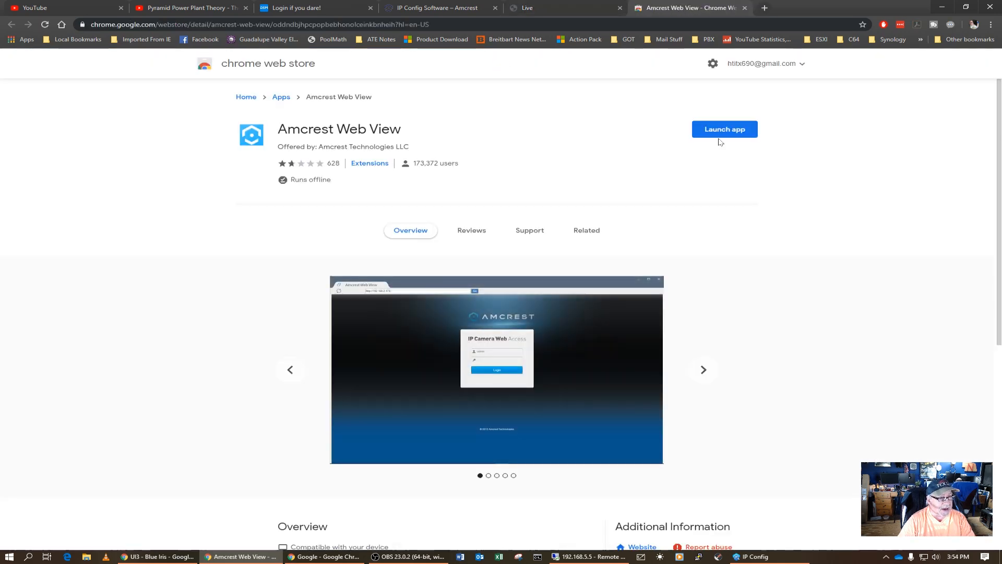
left_click(725, 130)
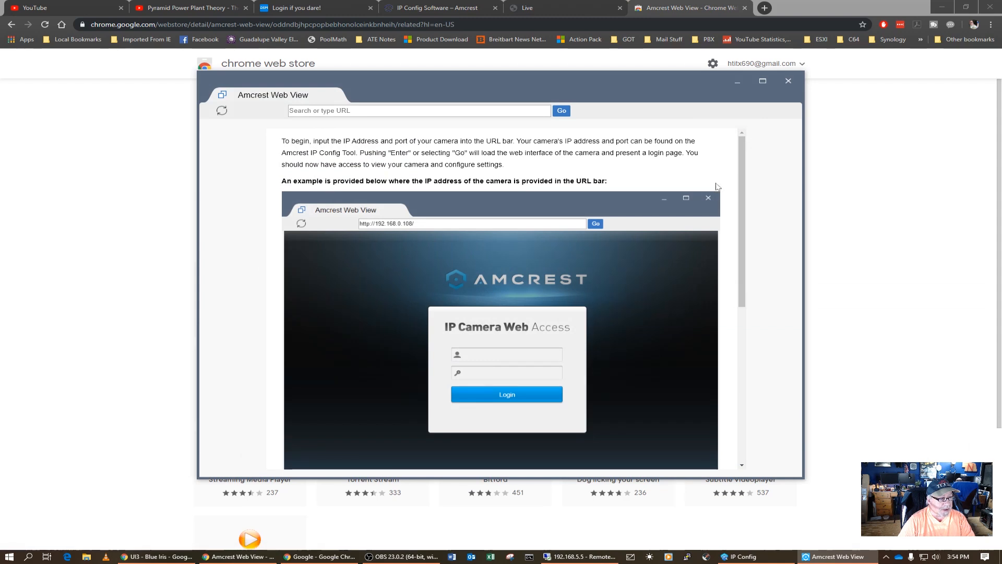
Connect Amcrest Web View to 192.168.5.152 and log in as admin with the new password.
left_click(365, 111)
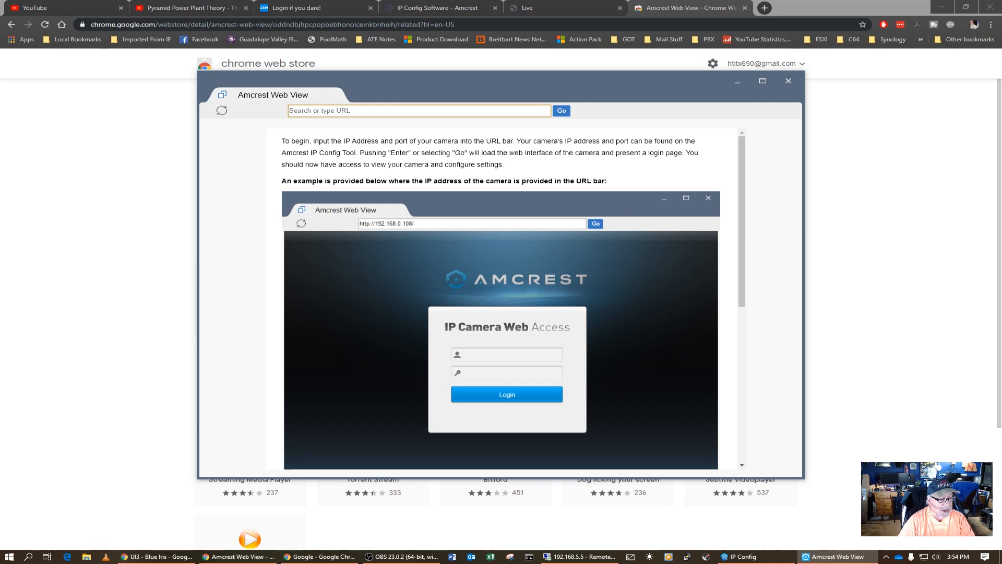
type("192.16")
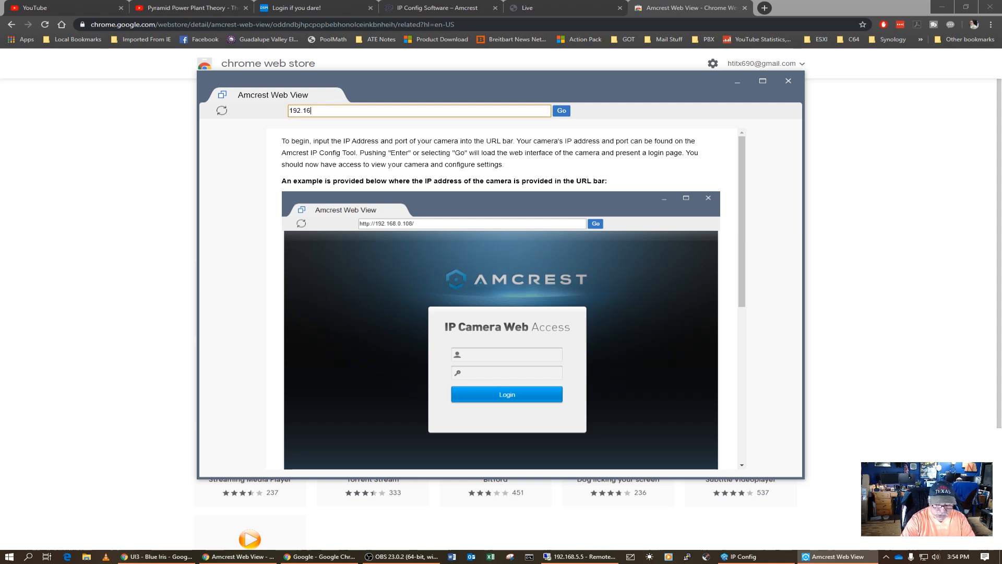
type("8.5.152")
key("Return")
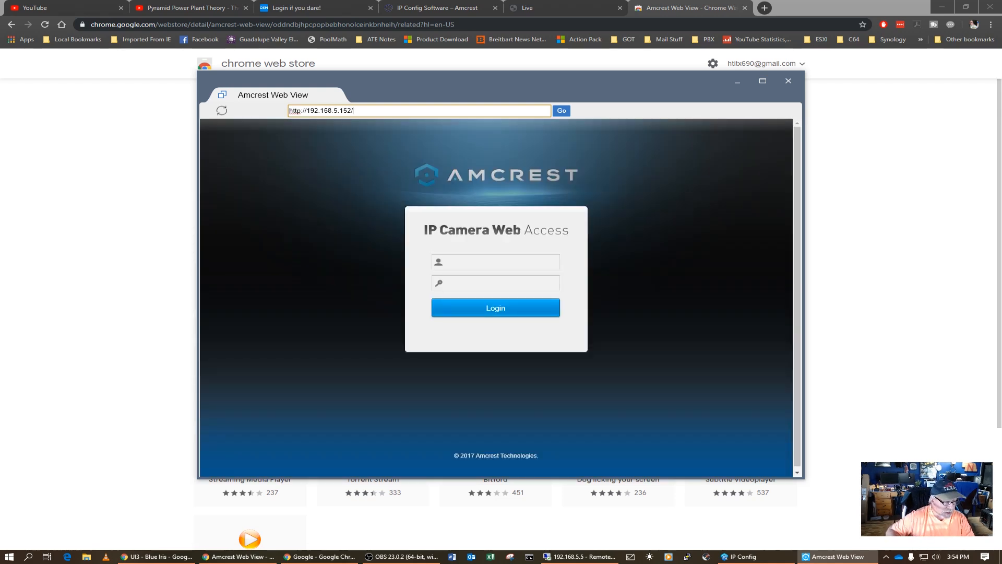
left_click(444, 261)
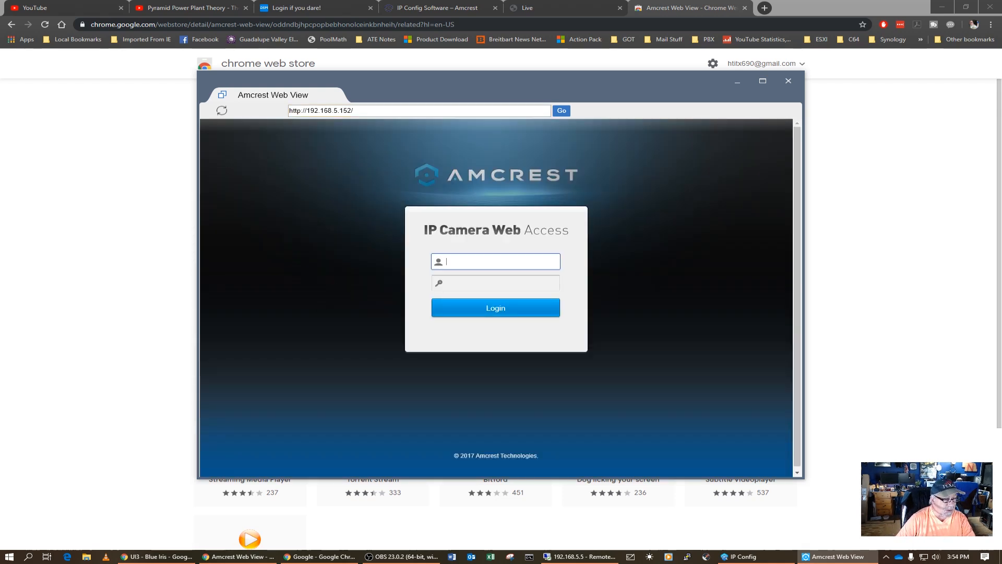
type("admin")
key("Tab")
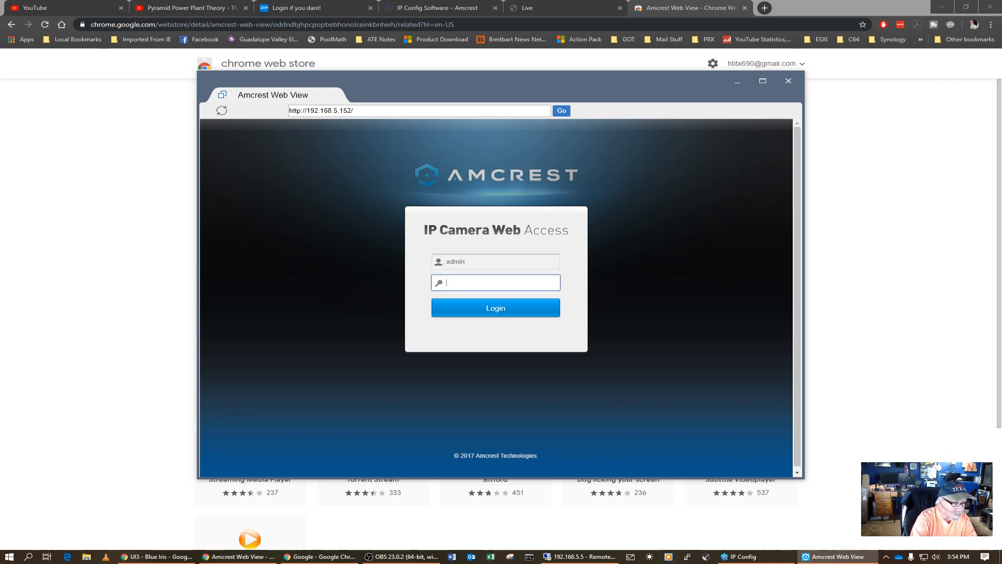
type("••••••")
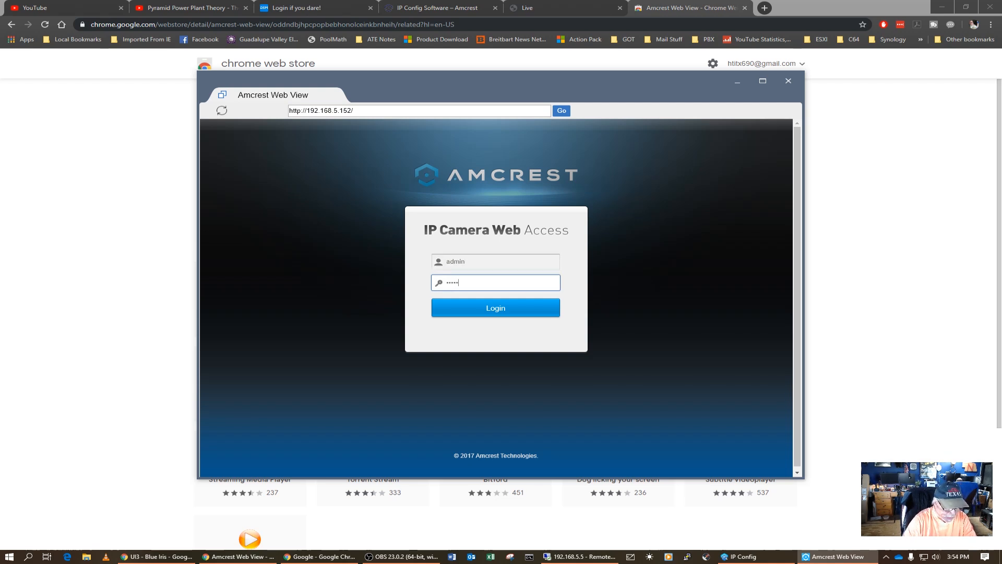
left_click(513, 308)
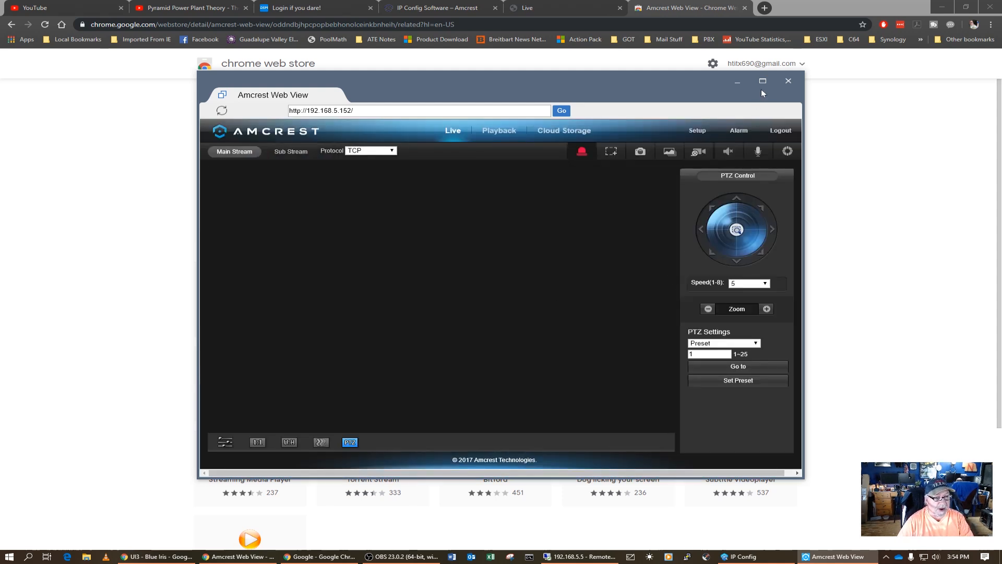
Maximize the Web View window, keep the streaming protocol at TCP, and go to Setup.
left_click(763, 81)
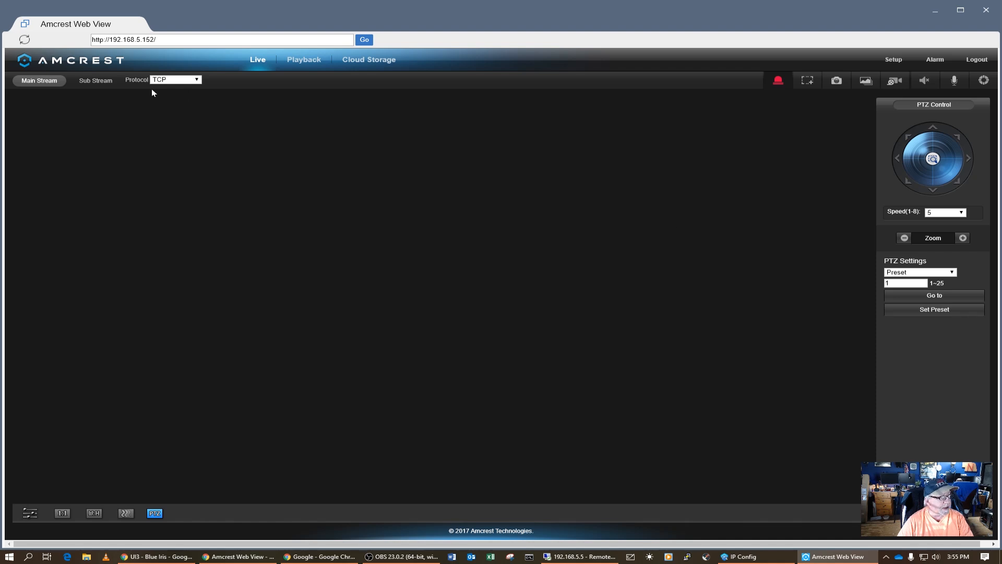
left_click(196, 80)
left_click(197, 79)
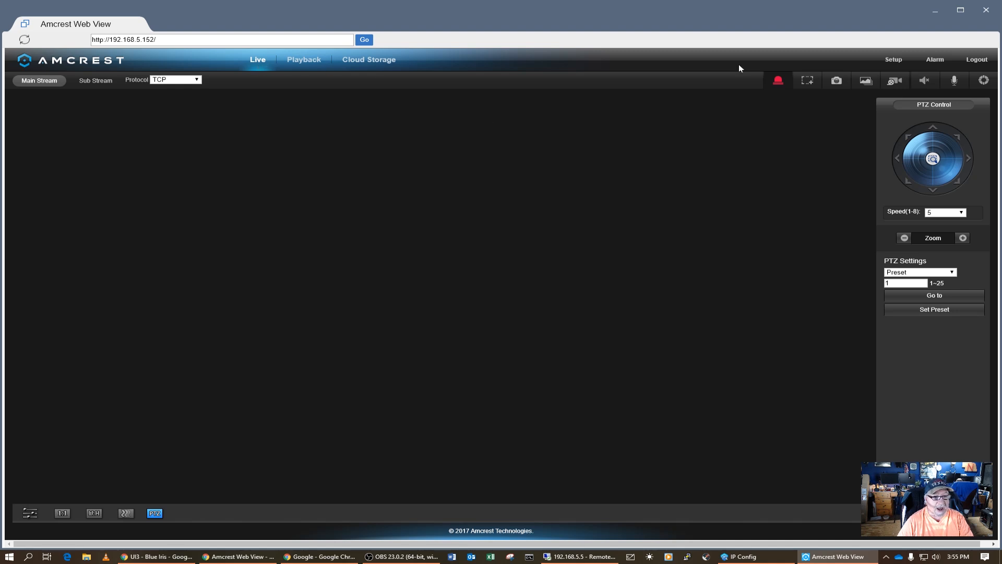
left_click(893, 59)
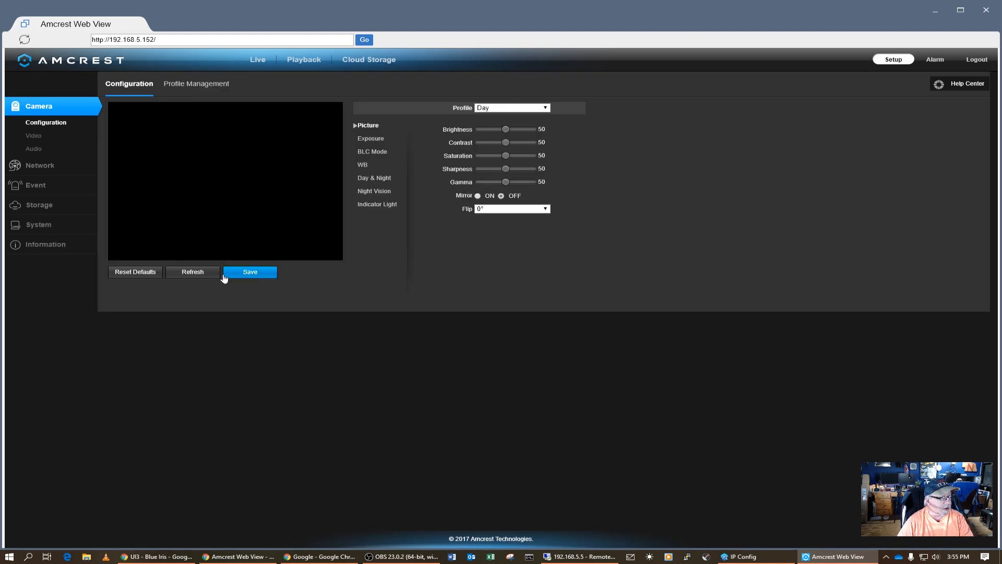
Set the channel title overlay to 'Office', disable the logo overlay, and save the Overlay settings.
left_click(214, 276)
left_click(33, 136)
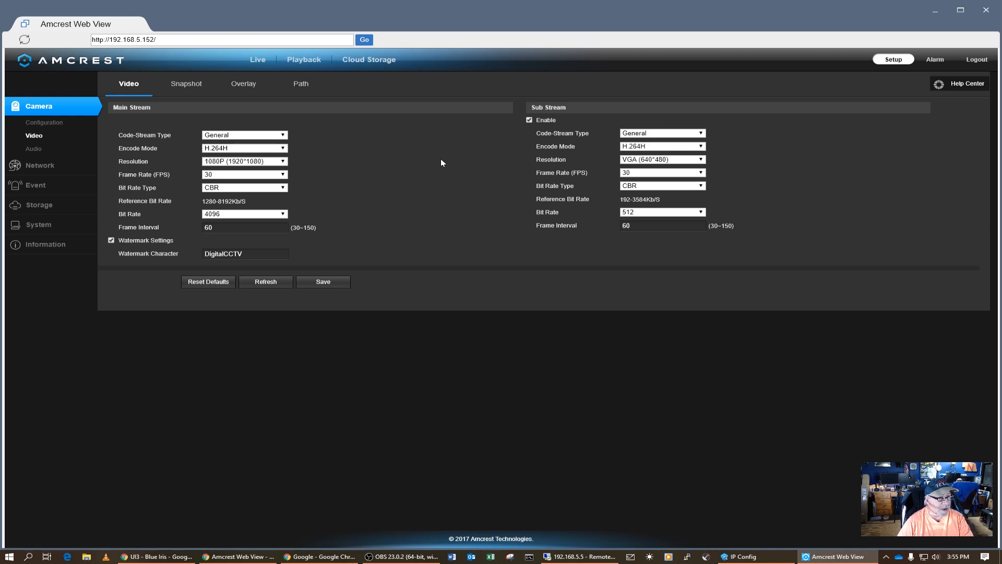
left_click(243, 84)
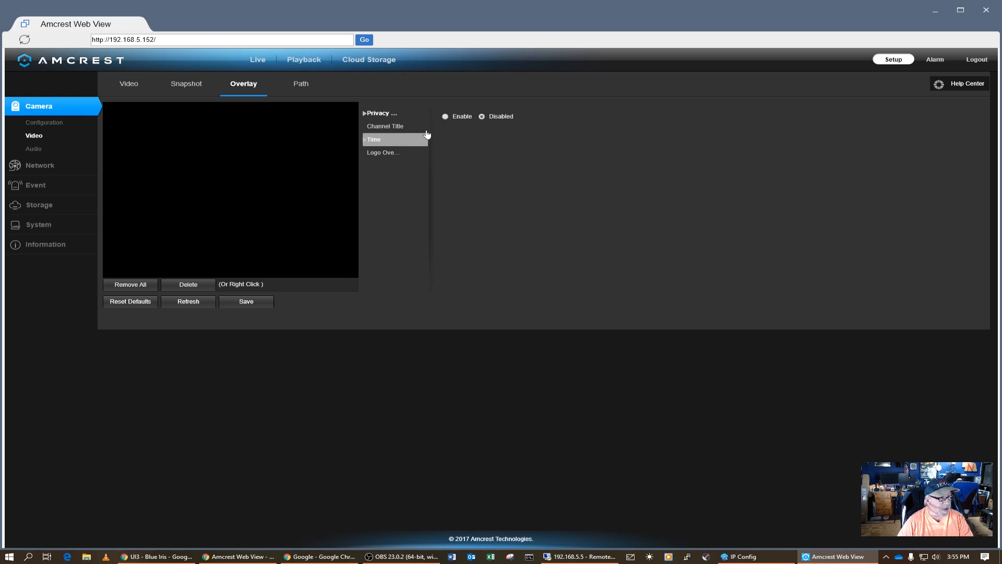
left_click(392, 128)
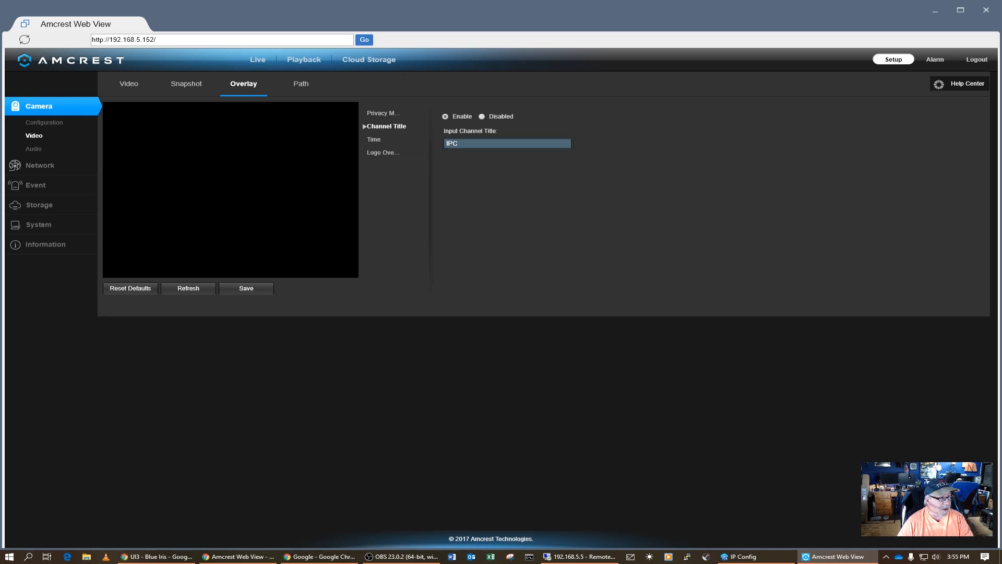
type("O")
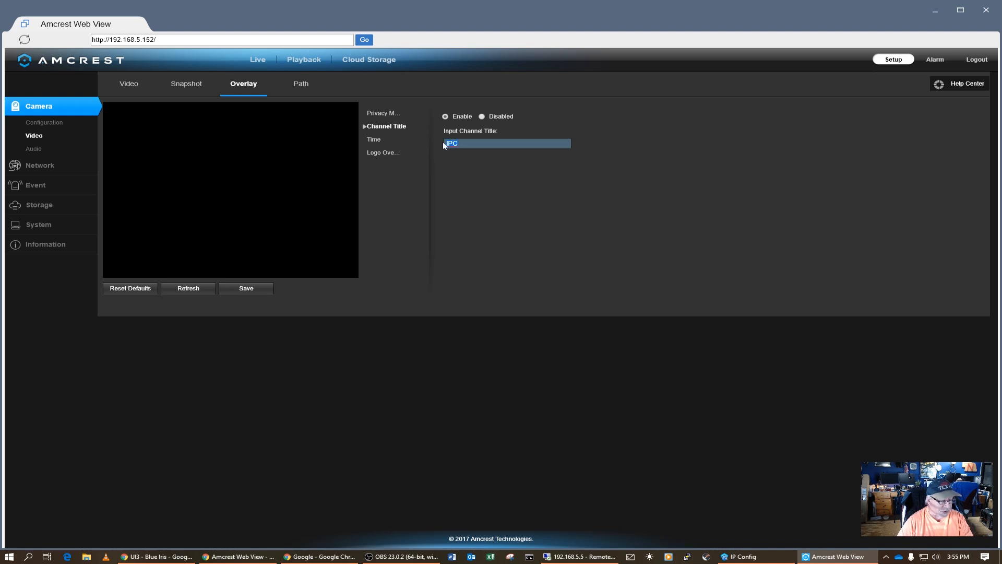
type("ffice")
left_click(395, 139)
left_click(398, 152)
left_click(483, 116)
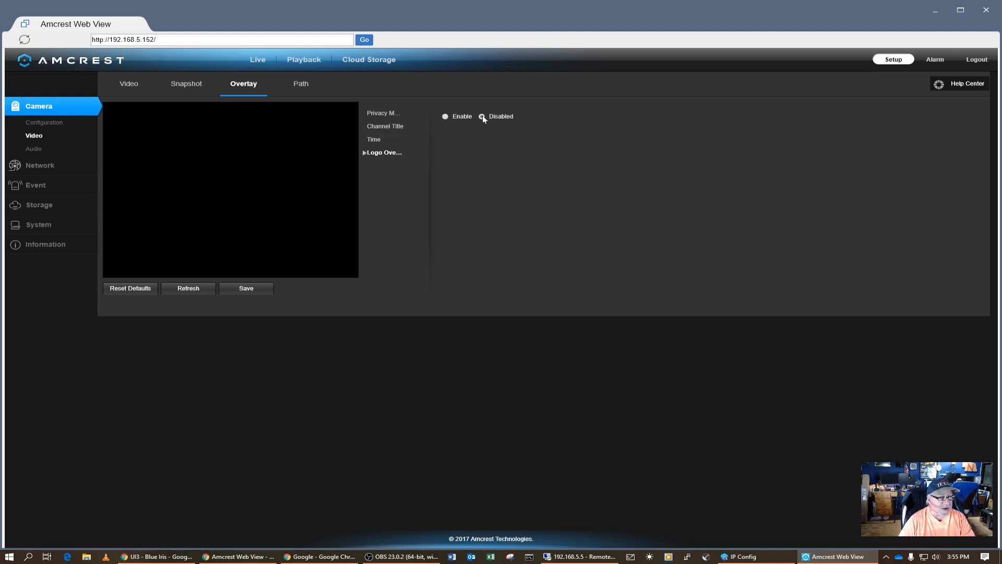
left_click(246, 290)
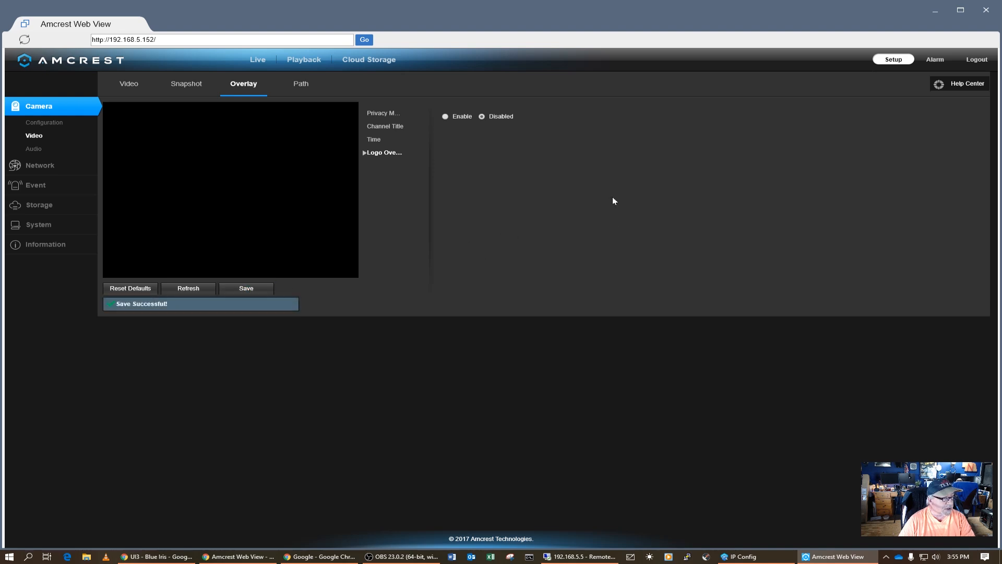
Review the camera's Audio, TCP/IP and Connection settings pages.
left_click(34, 149)
left_click(39, 165)
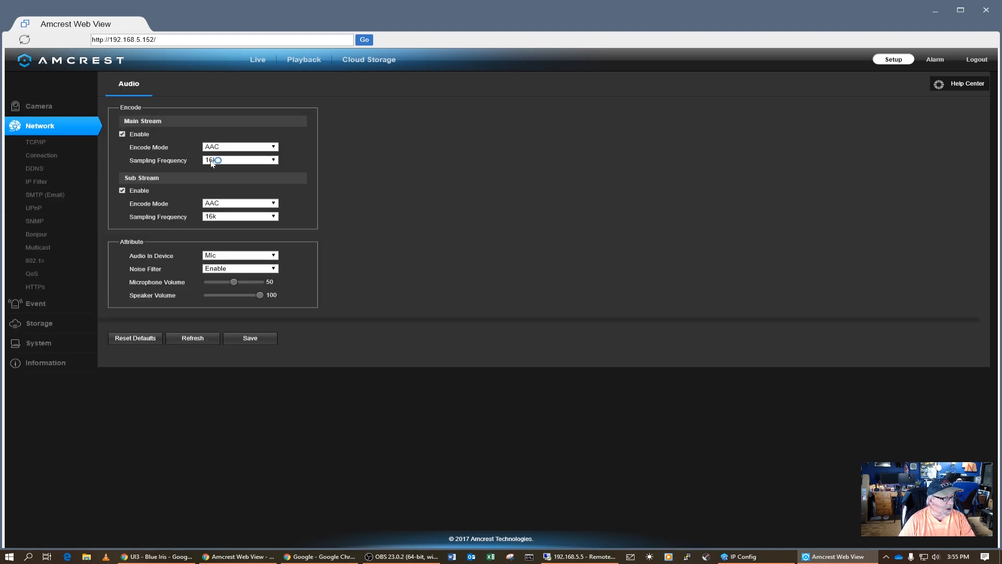
left_click(37, 142)
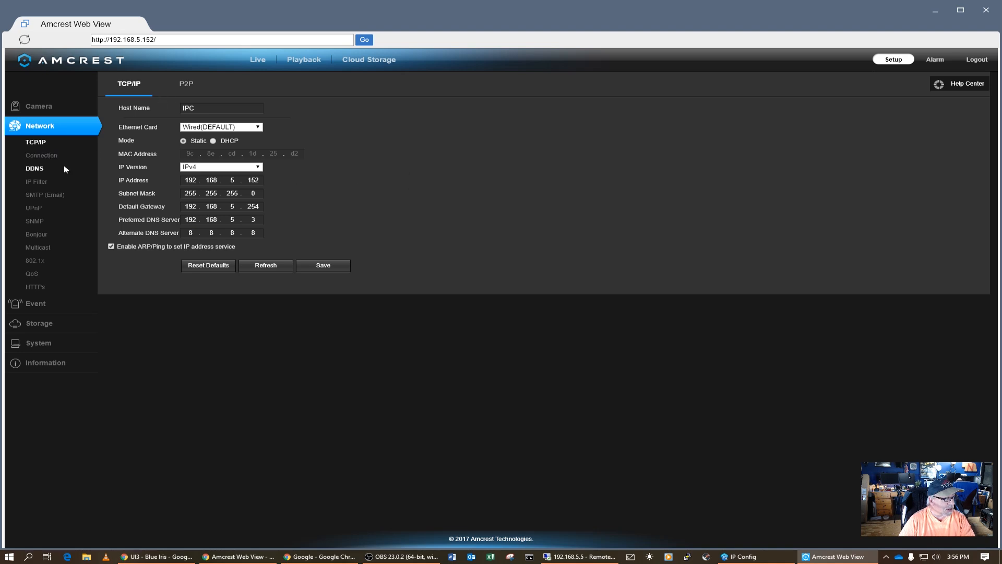
left_click(43, 155)
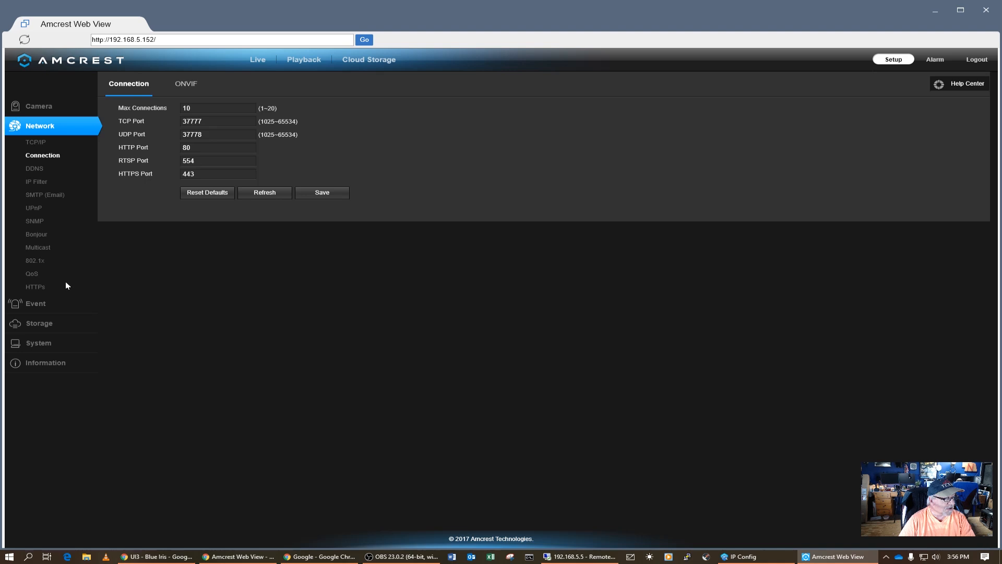
Review the General, Log and Online Users pages, then log out and close Amcrest Web View.
left_click(45, 344)
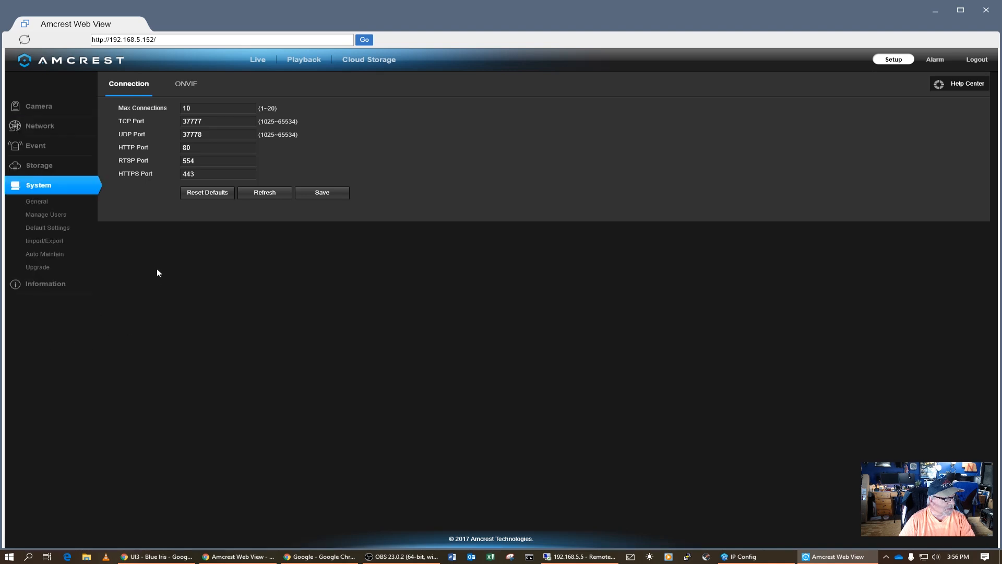
left_click(36, 201)
left_click(84, 281)
left_click(31, 234)
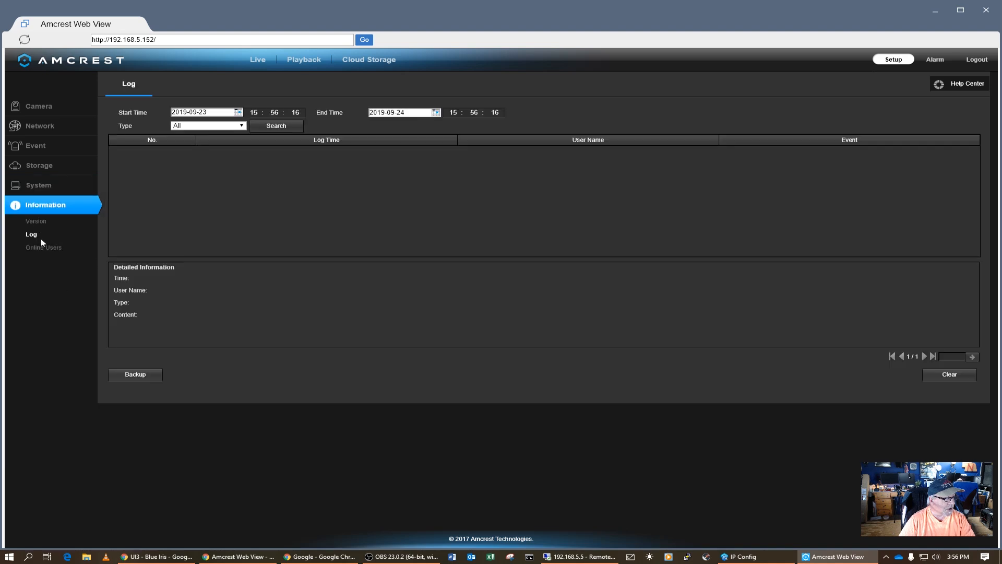
left_click(45, 247)
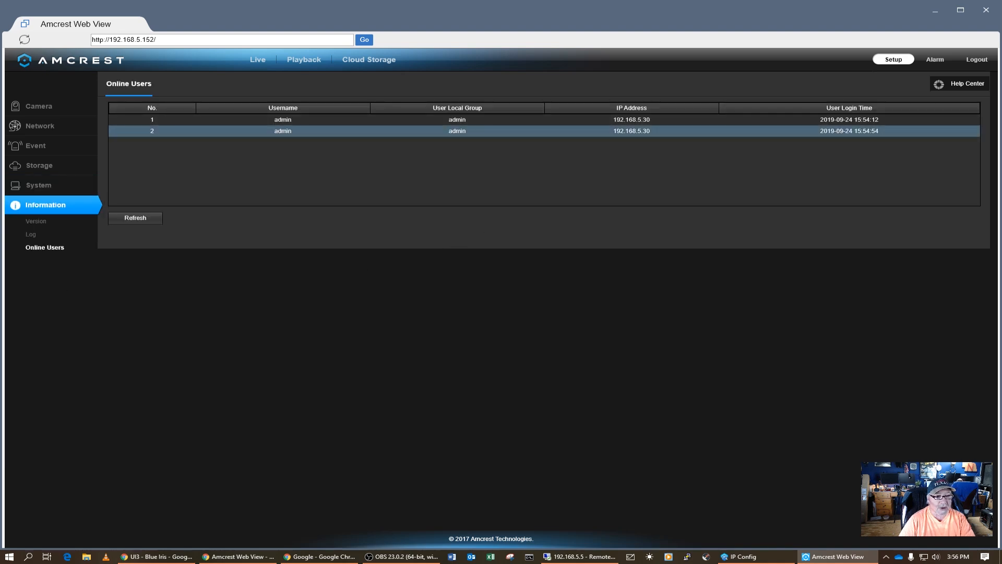
left_click(977, 61)
left_click(985, 10)
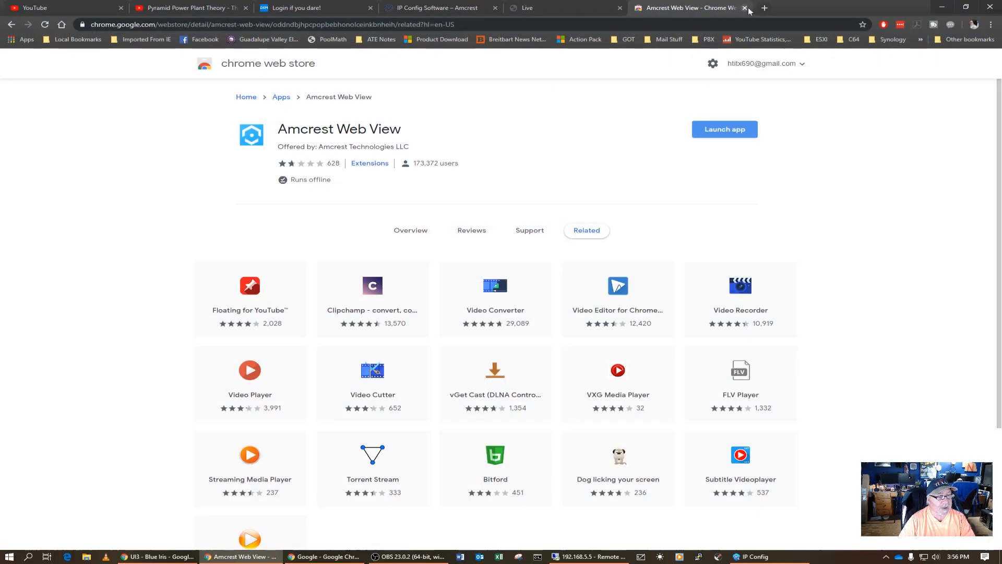
Close the Chrome tabs and log into the 192.168.5.152 camera in ConfigTool with its new admin password.
left_click(744, 8)
left_click(620, 8)
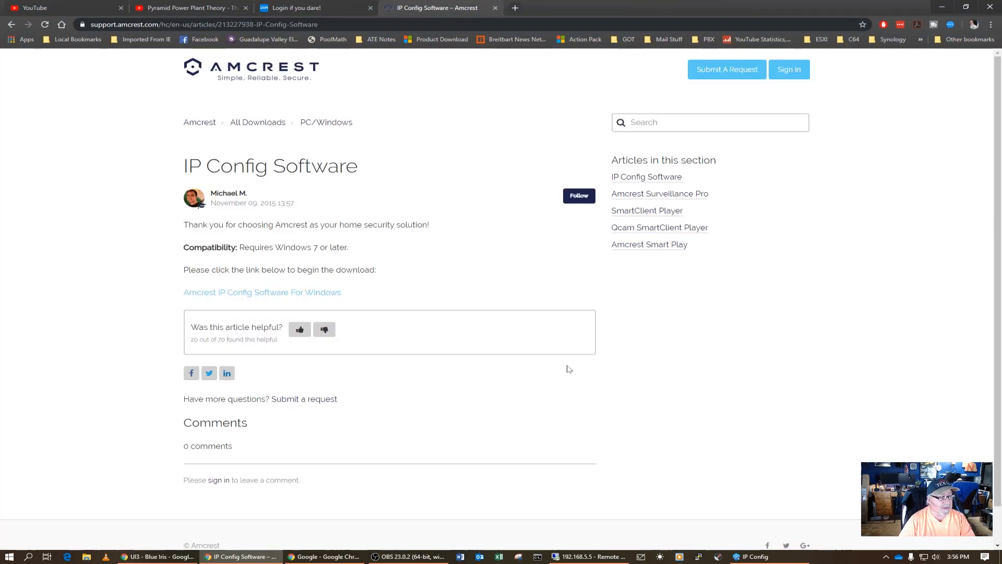
left_click(752, 556)
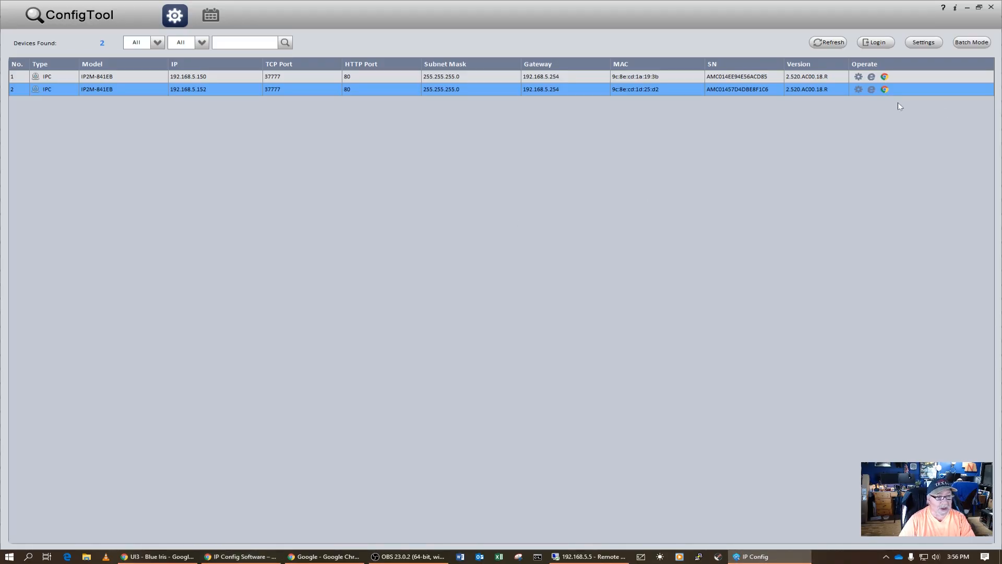
left_click(876, 43)
key("ctrl+a")
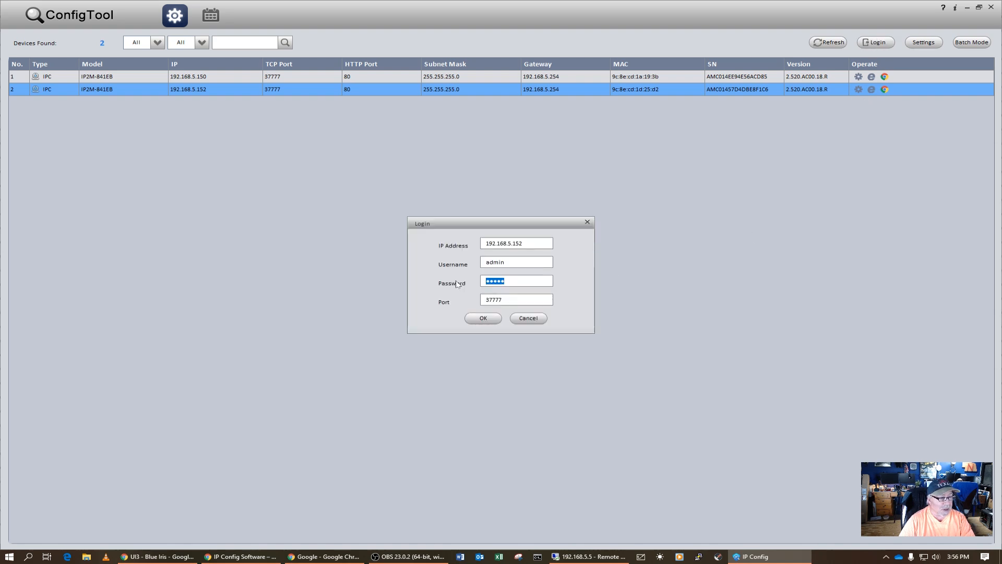
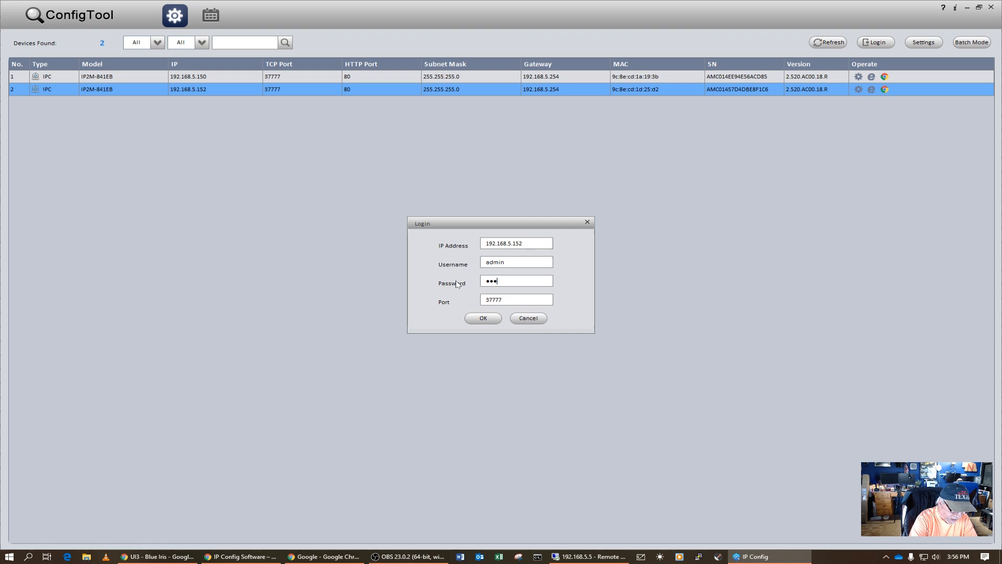
left_click(483, 318)
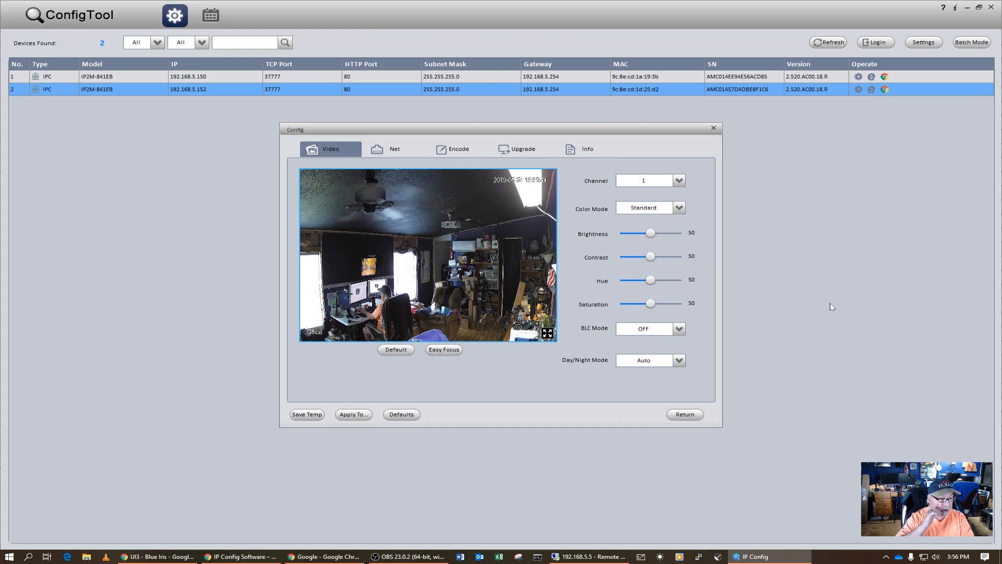
Leave the camera's Config window and refresh the ConfigTool device list.
left_click(682, 414)
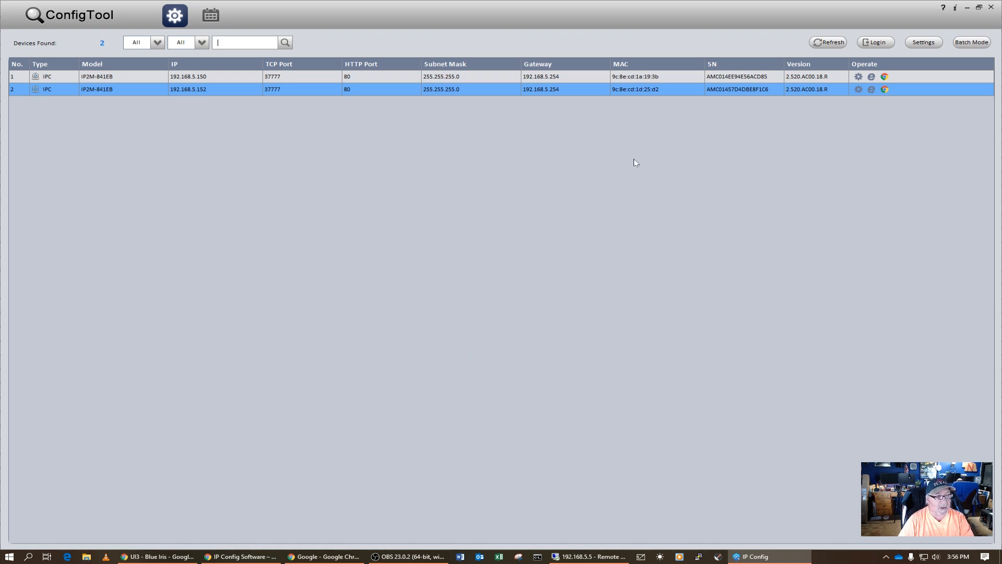
left_click(829, 41)
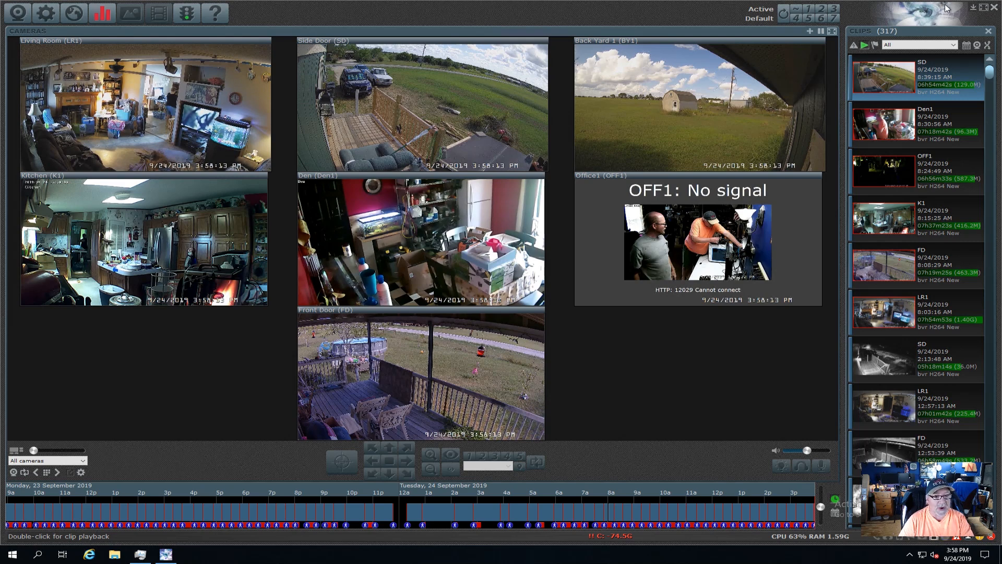
left_click(972, 8)
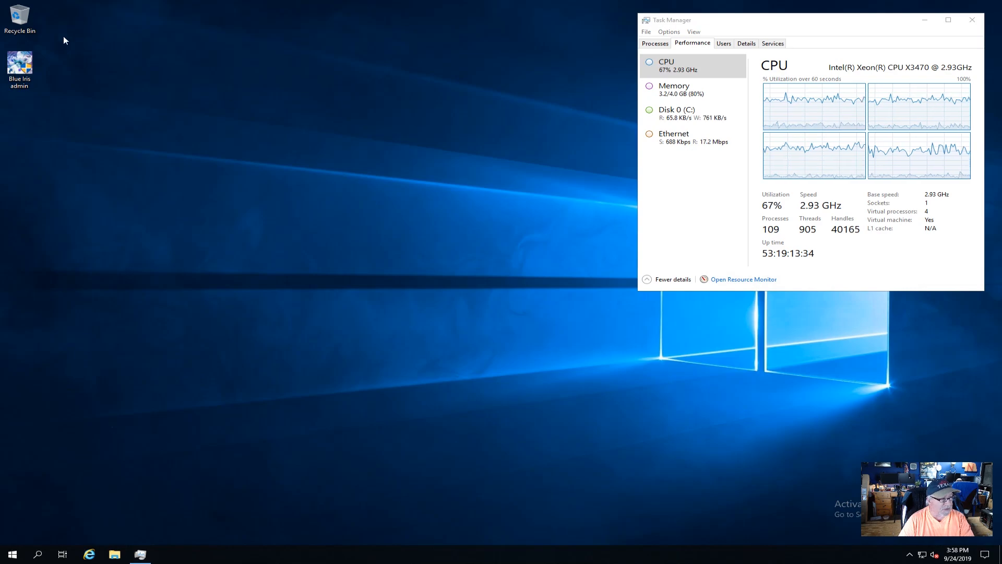
double_click(19, 64)
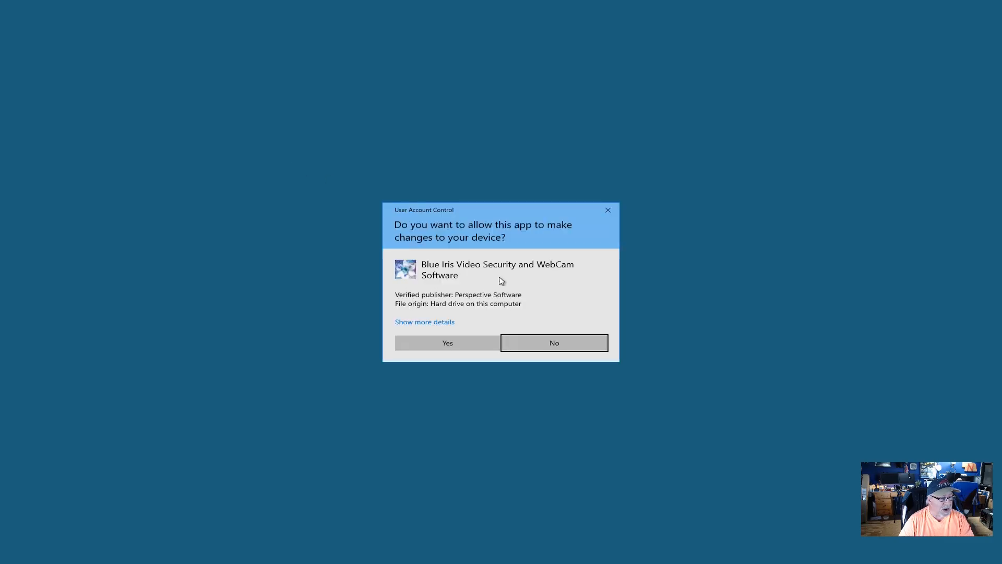
left_click(489, 344)
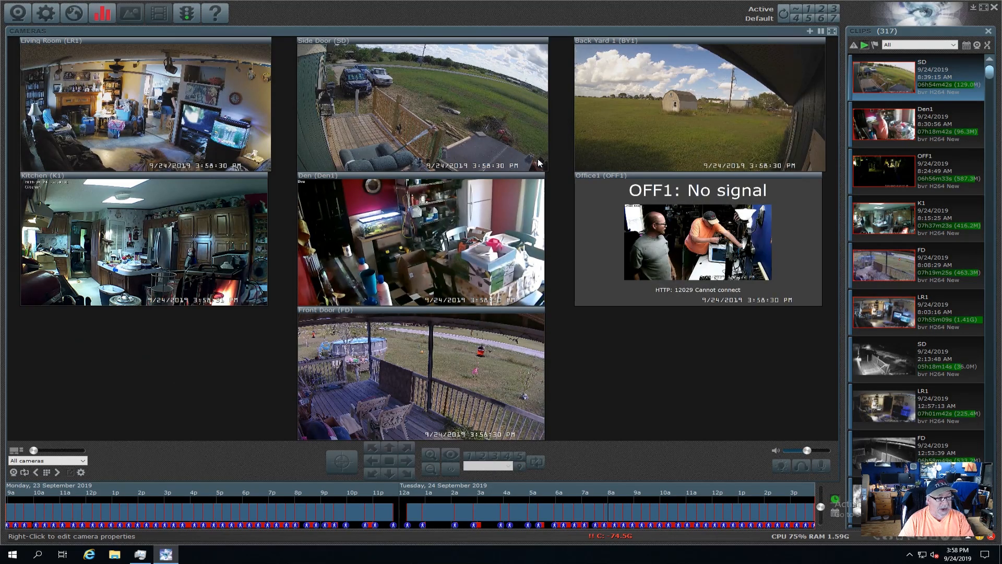
Change Office1's network camera address to 192.168.5.152 and inspect it to detect Generic/ONVIF settings.
right_click(672, 222)
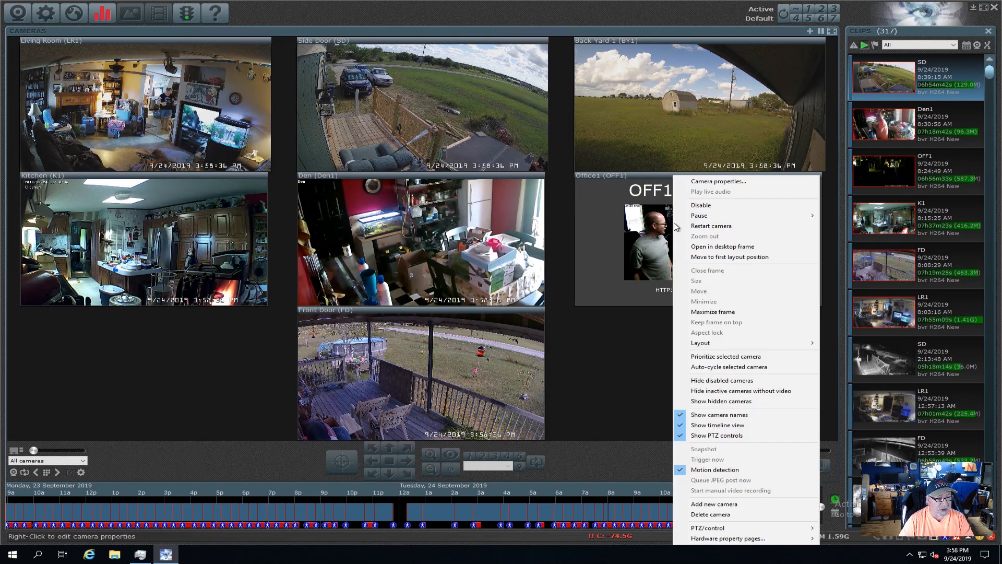
left_click(689, 179)
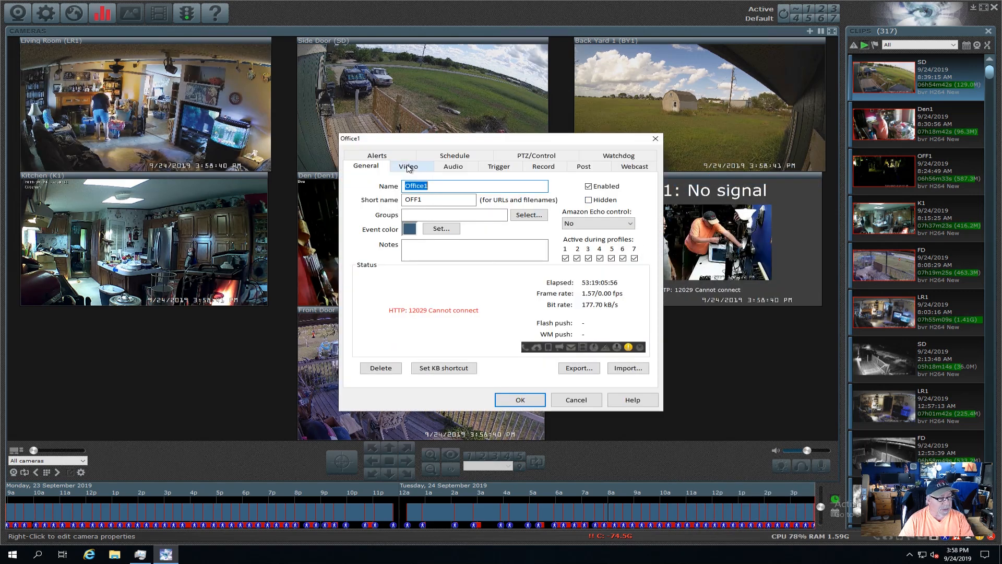
left_click(408, 167)
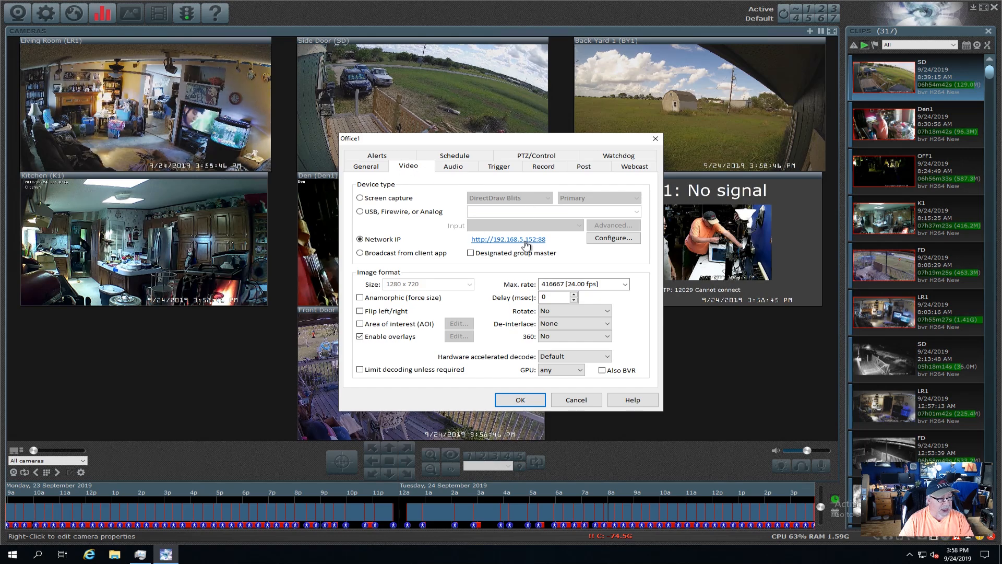
left_click(607, 238)
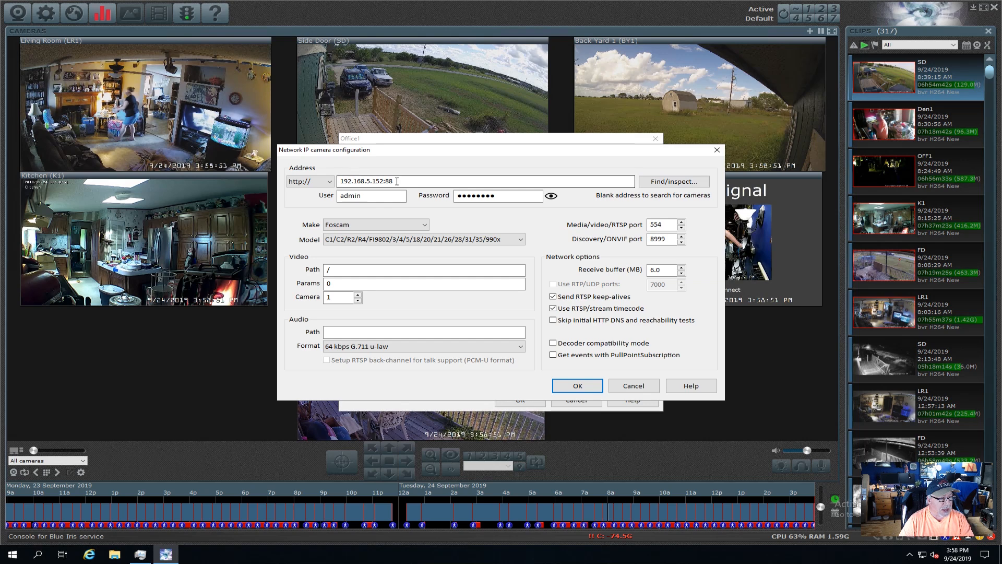
left_click_drag(397, 181, 338, 182)
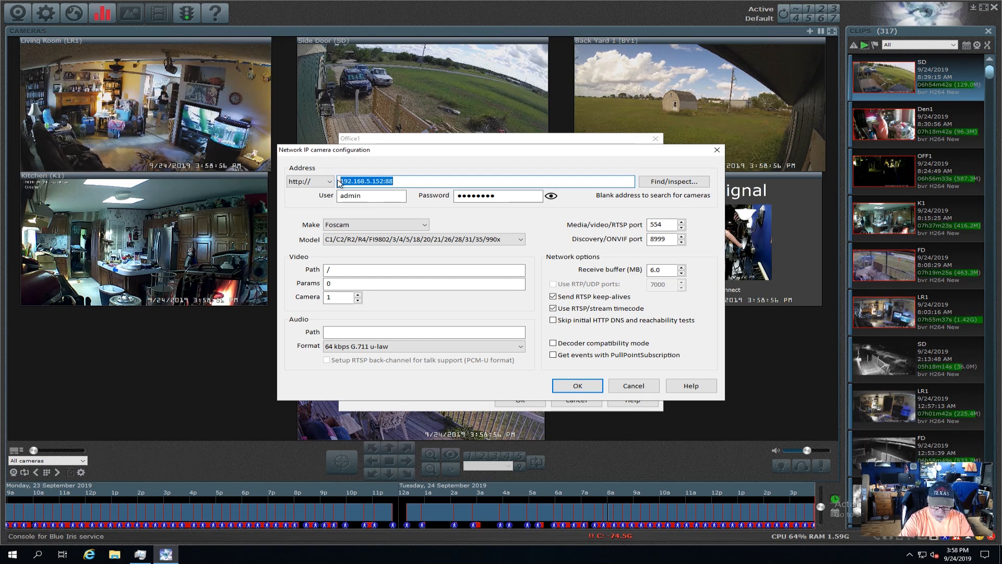
type("192.168.5.152")
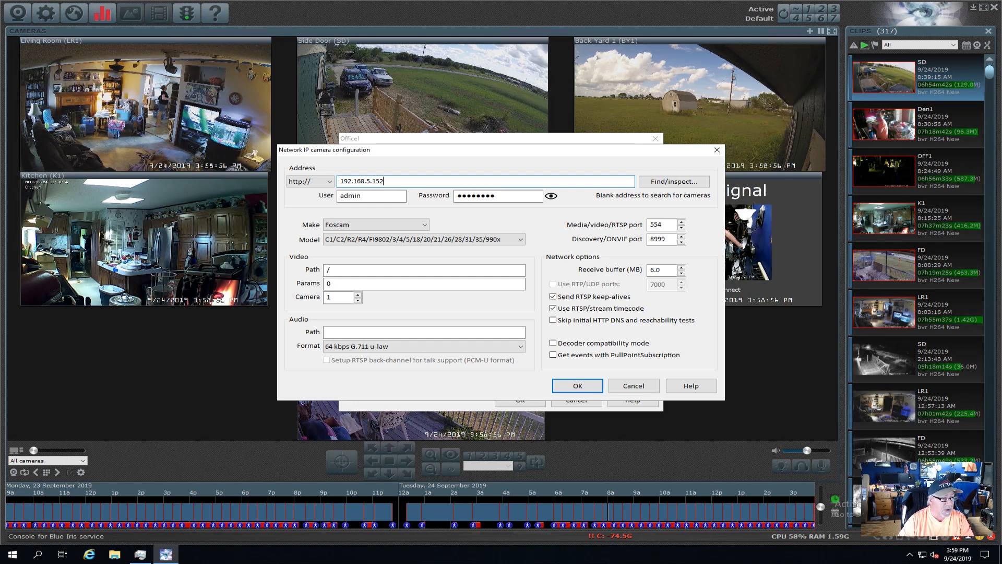
left_click(668, 182)
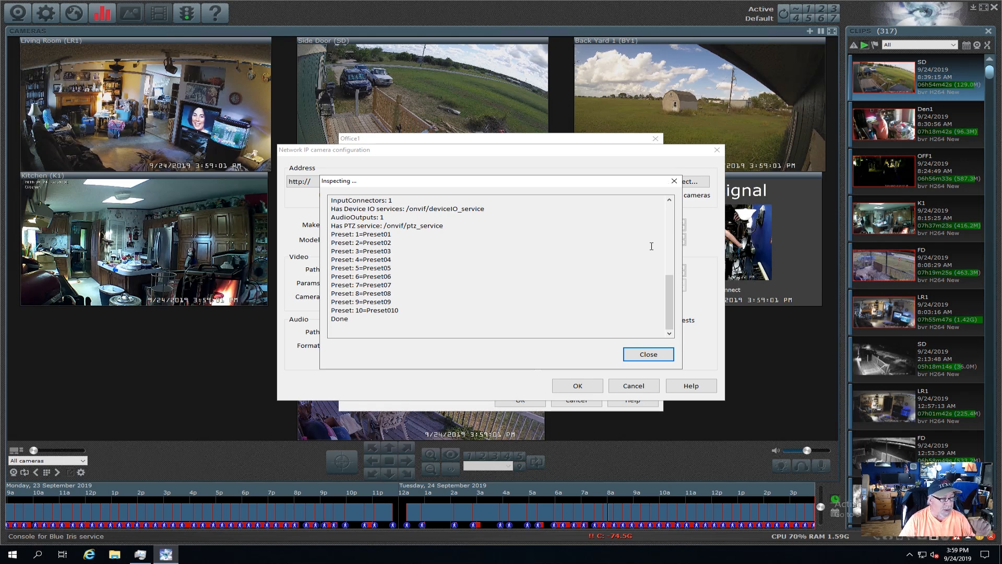
left_click(646, 353)
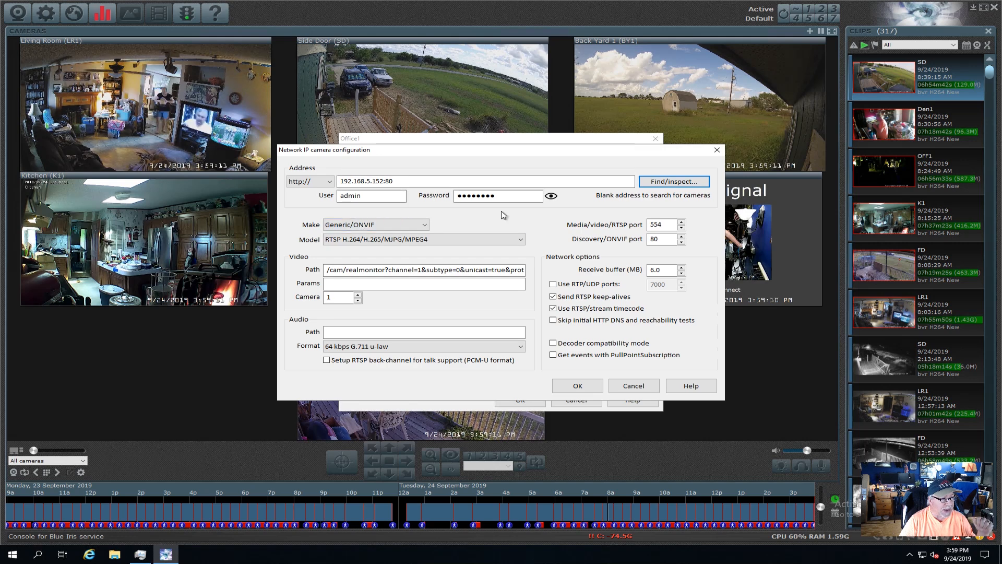
left_click(578, 385)
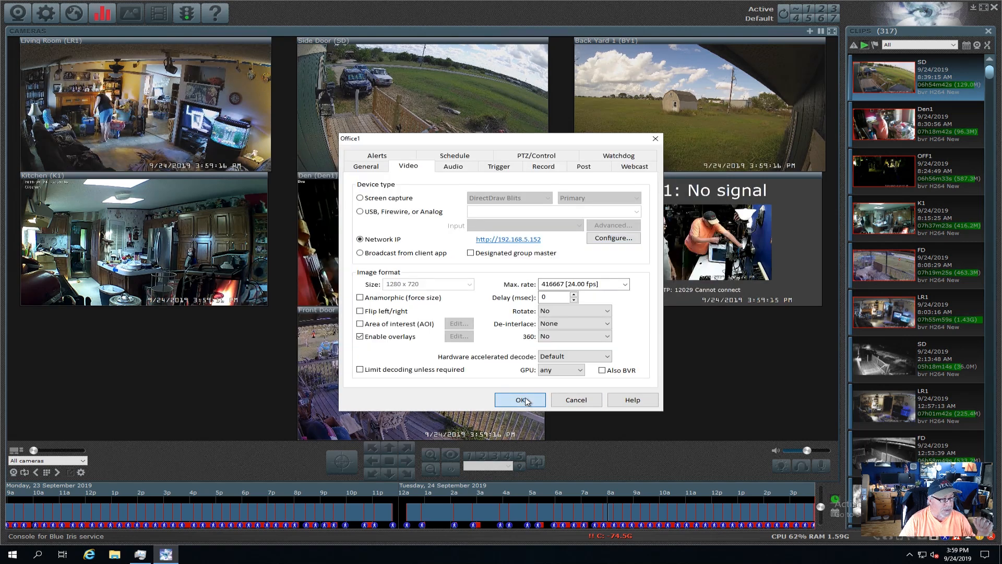
Save Office1's properties, then view and cancel the Living Room camera's network video settings.
left_click(521, 400)
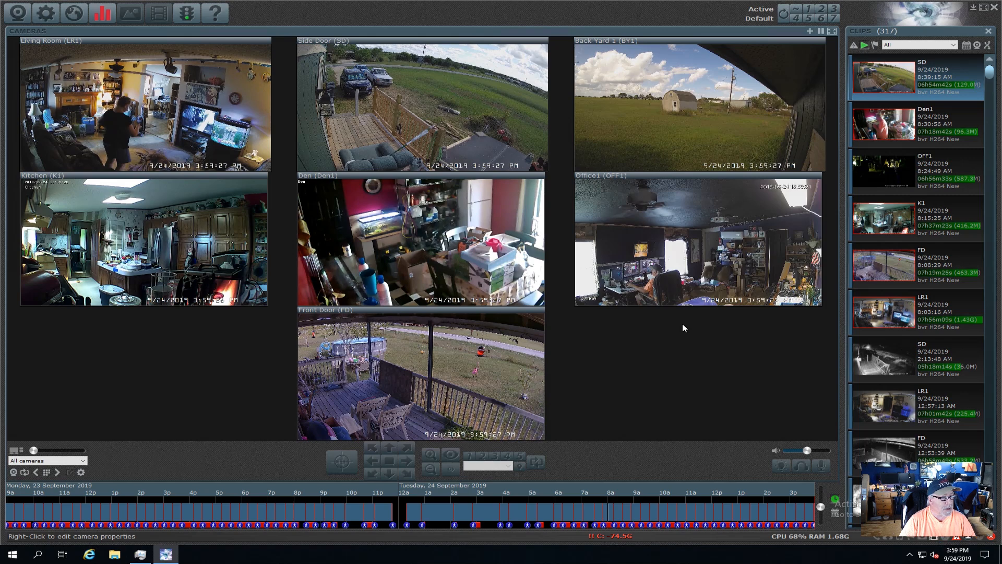
right_click(126, 123)
left_click(160, 126)
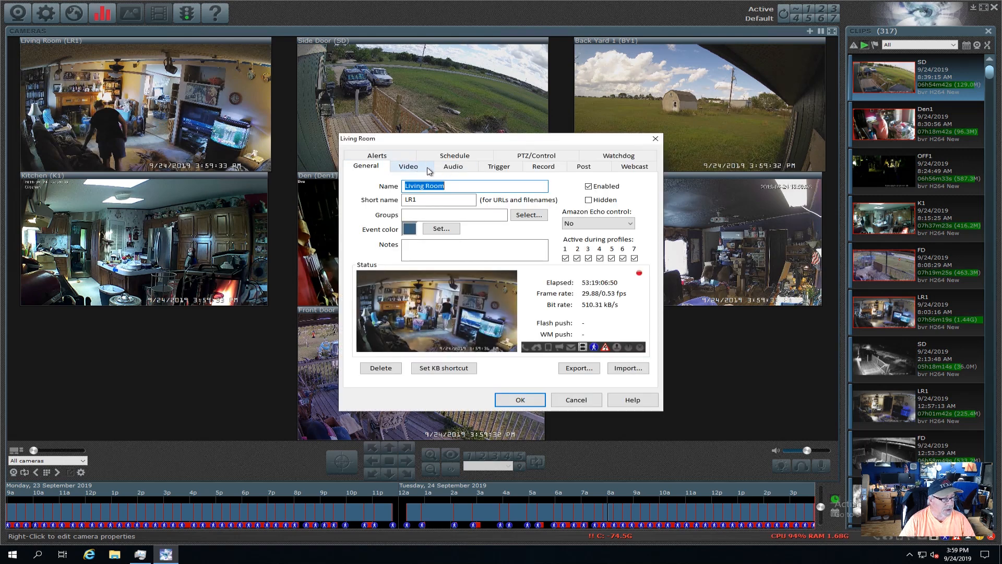
left_click(413, 166)
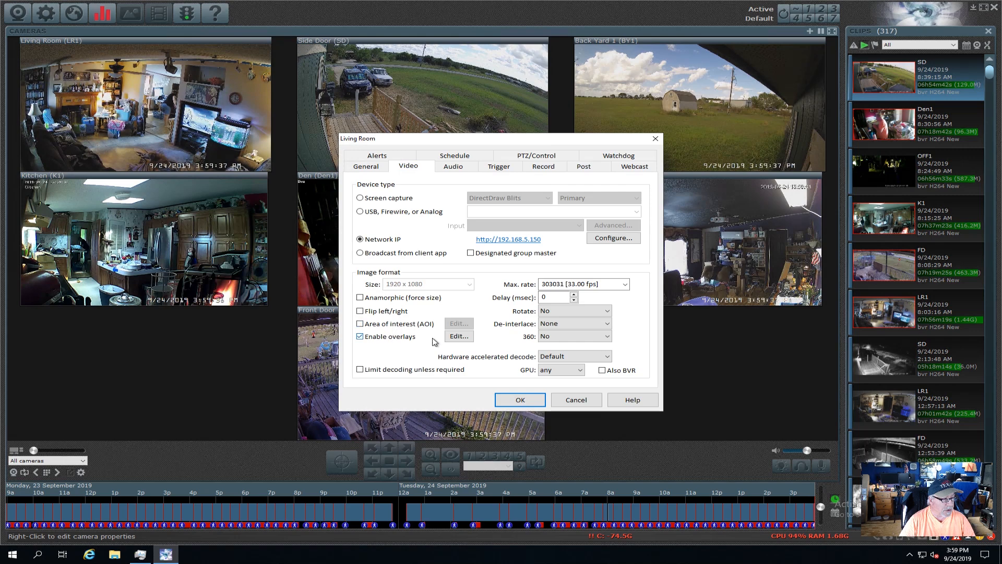
left_click(613, 238)
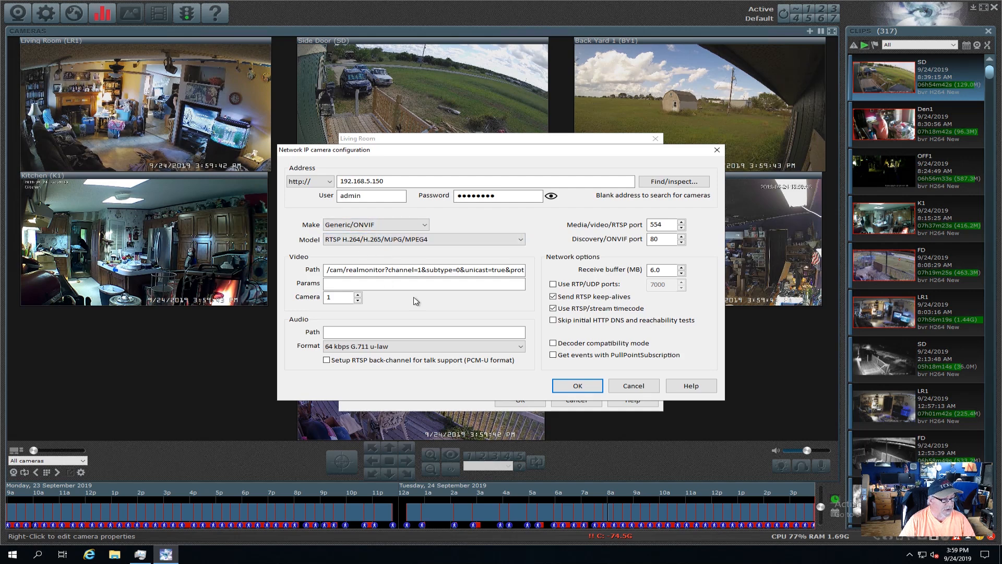
left_click(641, 388)
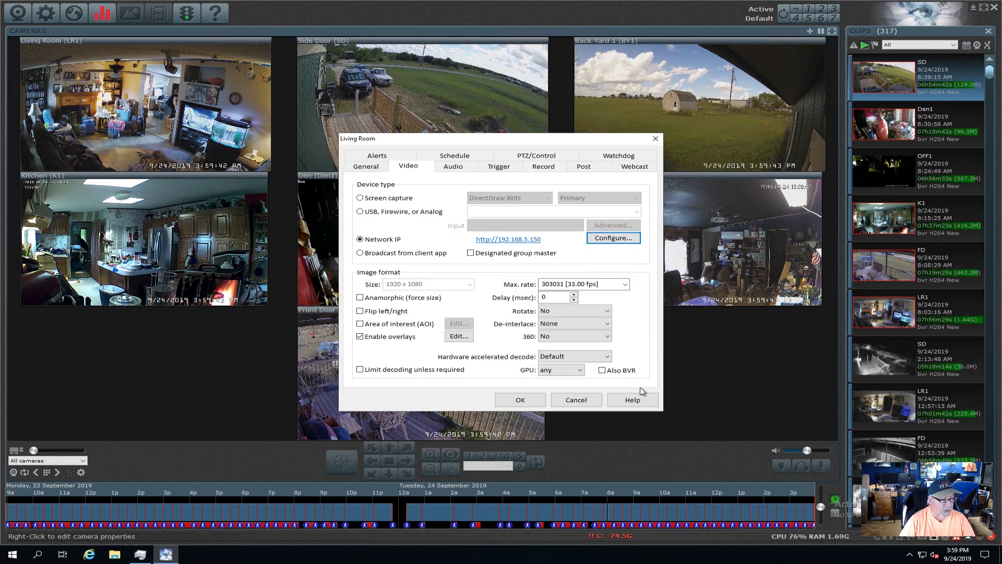
left_click(577, 399)
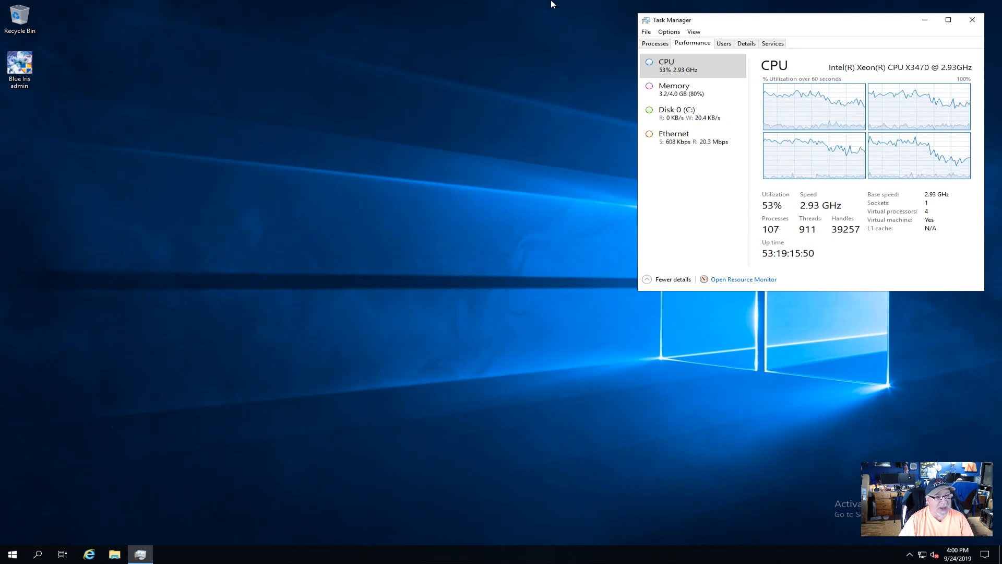
Minimize the Remote Desktop session to return to the local desktop.
left_click(593, 4)
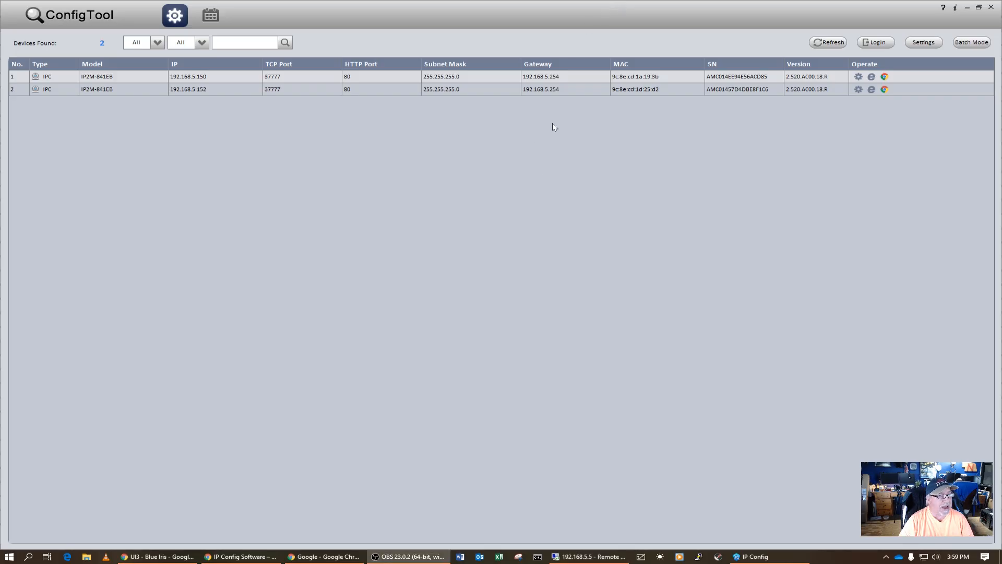
Exit ConfigTool and bring up the Blue Iris UI3 window in Chrome.
left_click(990, 9)
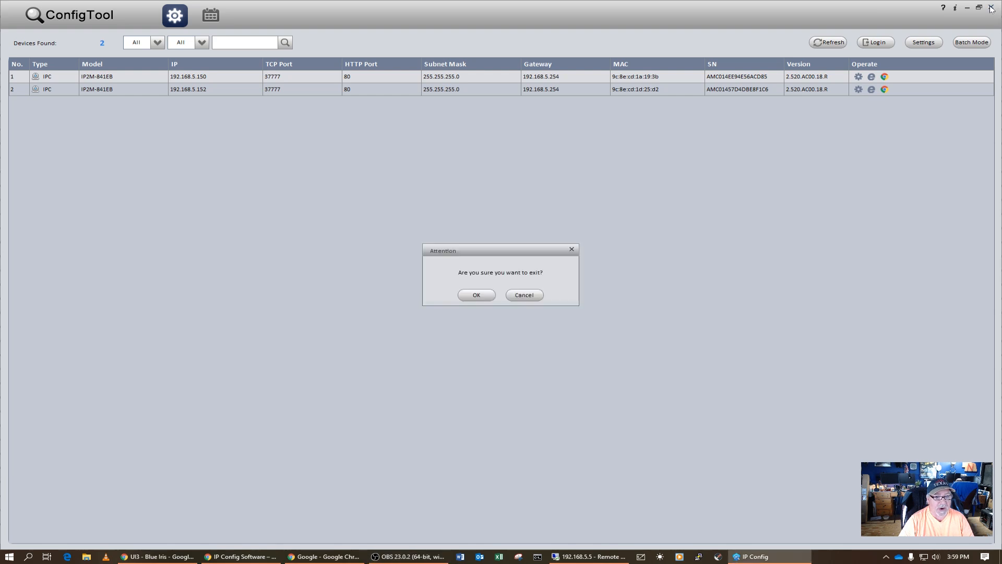
left_click(475, 297)
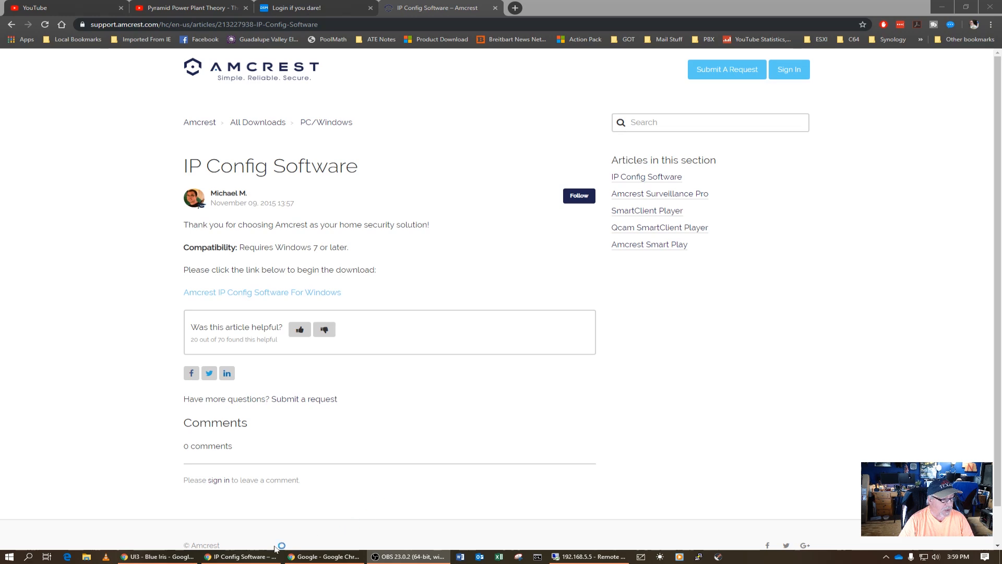
left_click(159, 556)
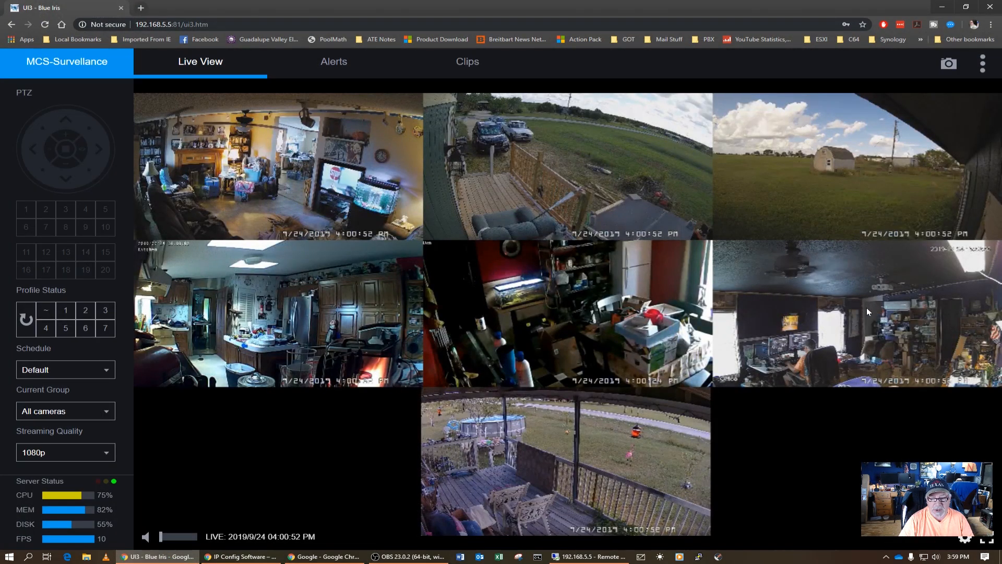
Maximize the Office camera, tilt it down, pan it right twice, then left twice.
left_click(834, 315)
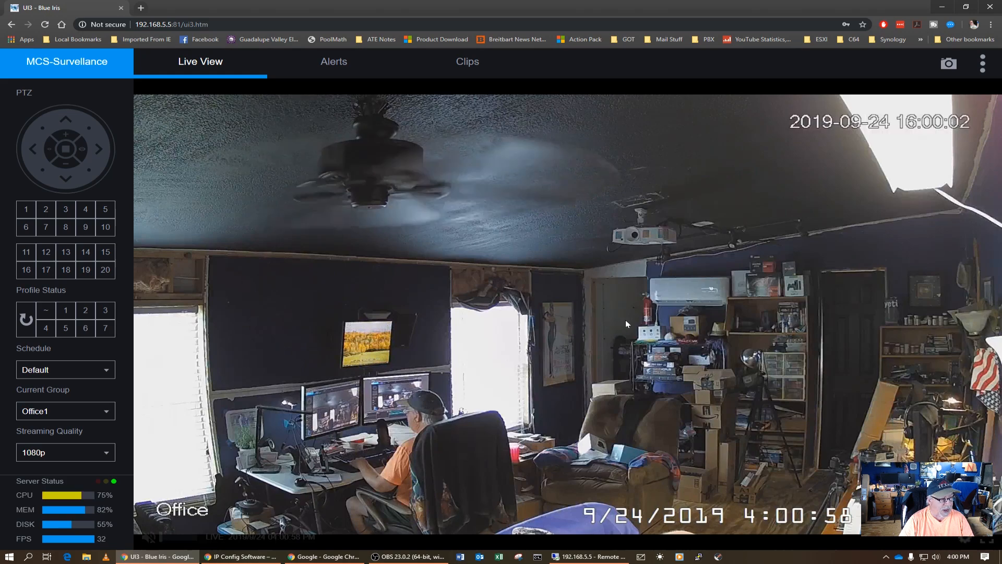
left_click(61, 176)
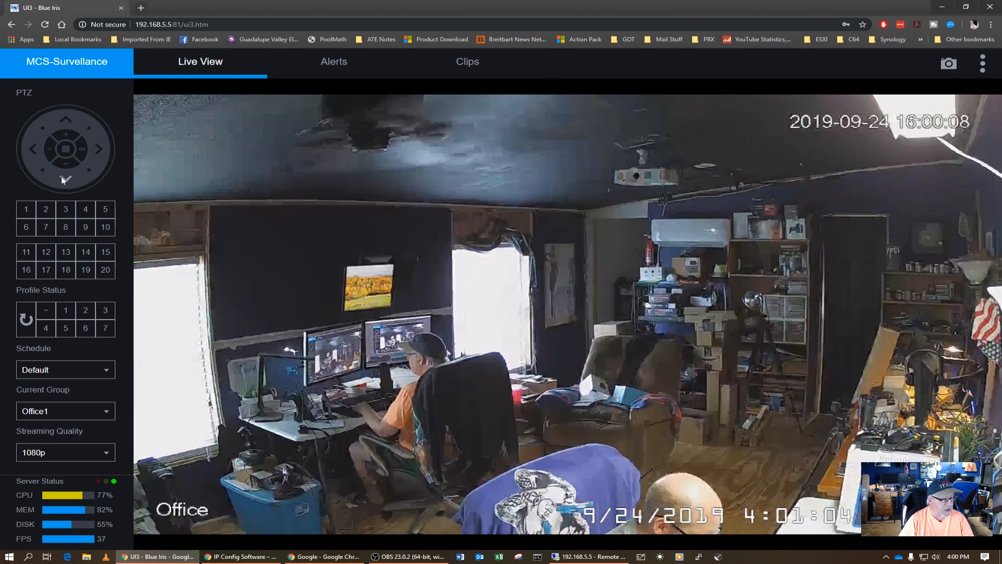
left_click(97, 152)
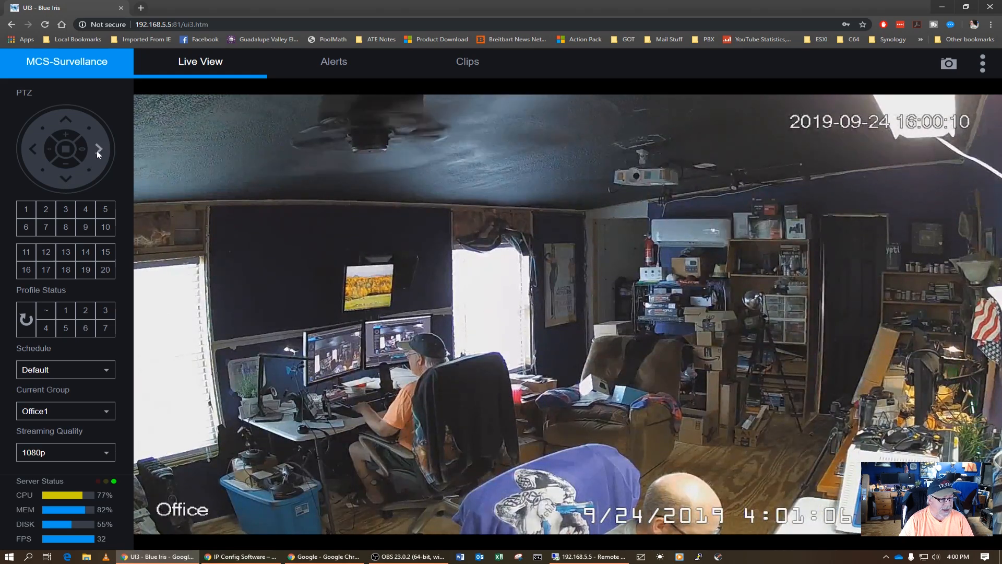
left_click(97, 151)
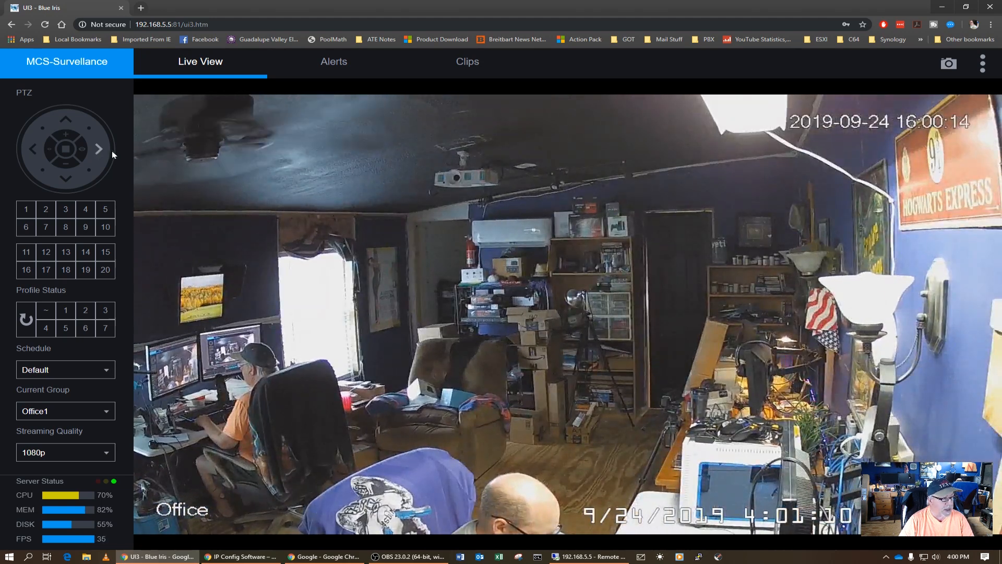
mouse_move(690, 362)
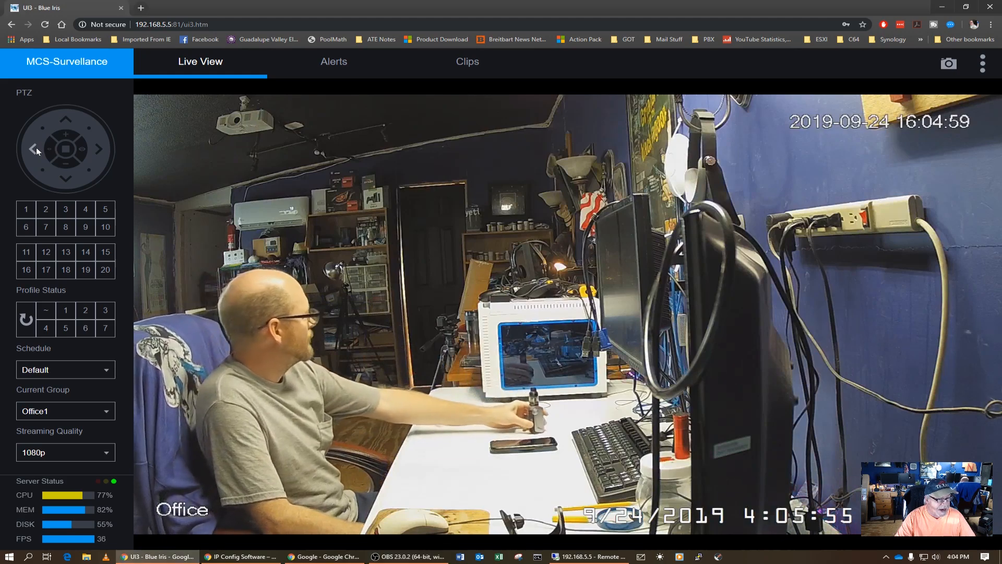
left_click(36, 147)
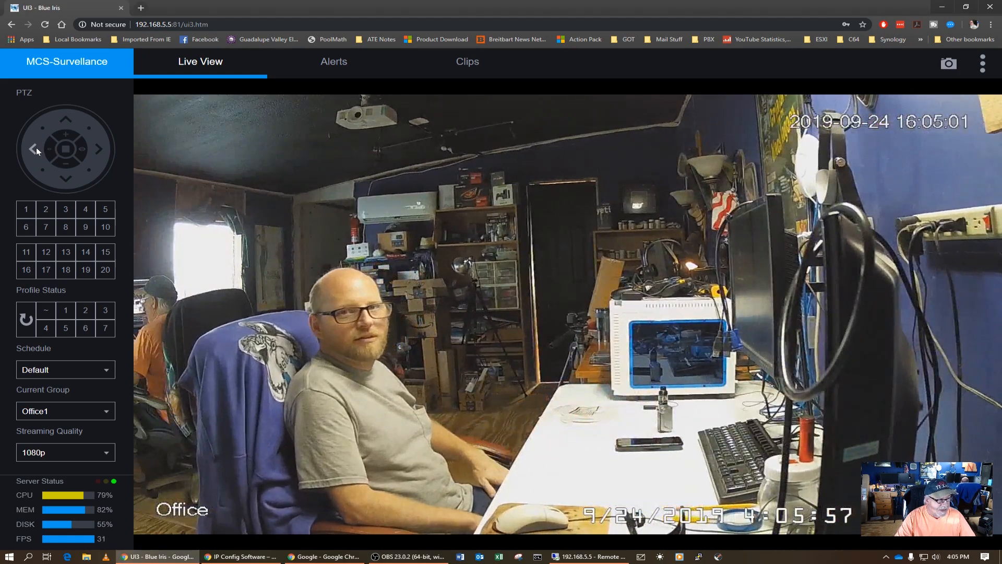
left_click(36, 147)
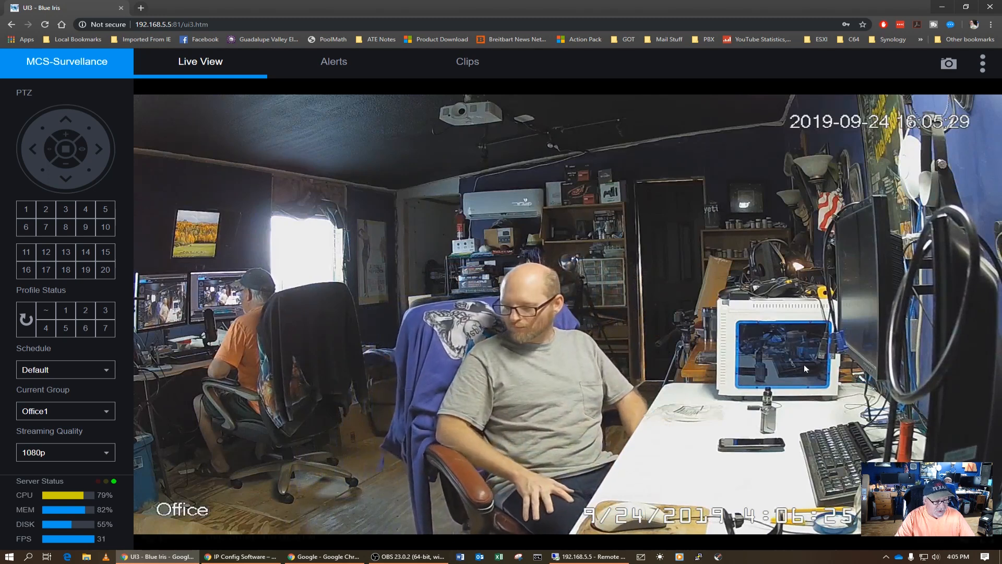
Go back from the single Office feed to the seven-camera All cameras grid.
mouse_move(625, 353)
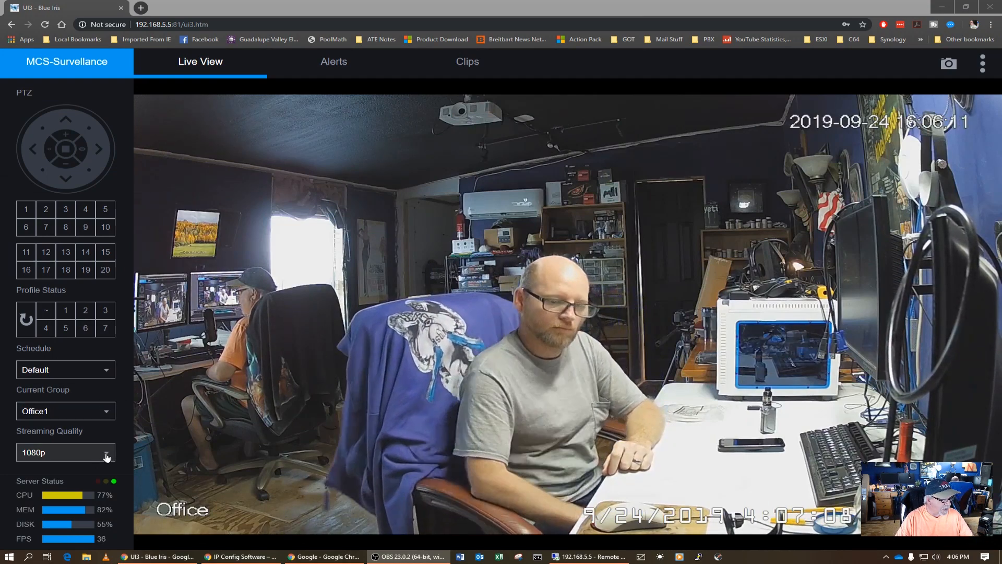
mouse_move(137, 499)
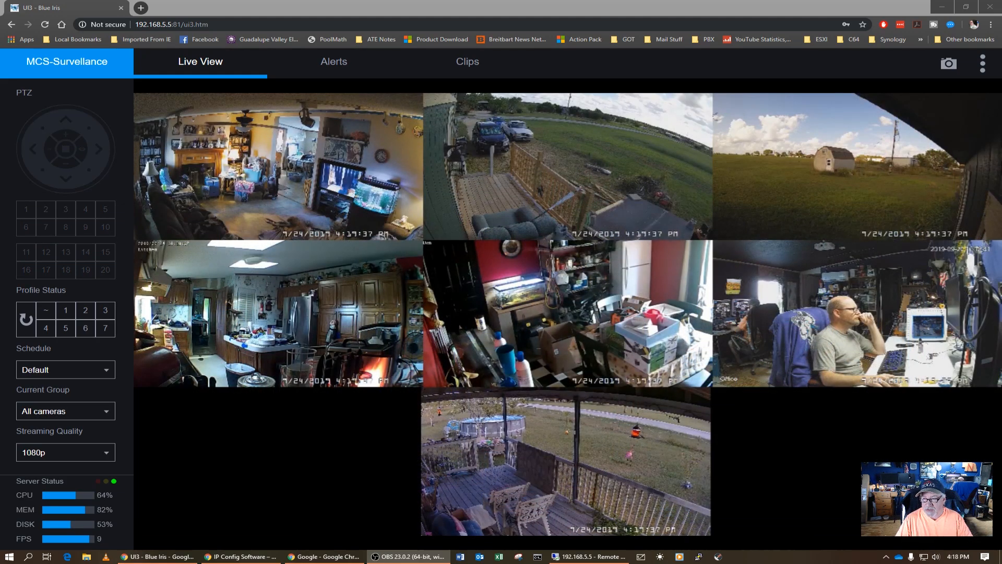
left_click(621, 315)
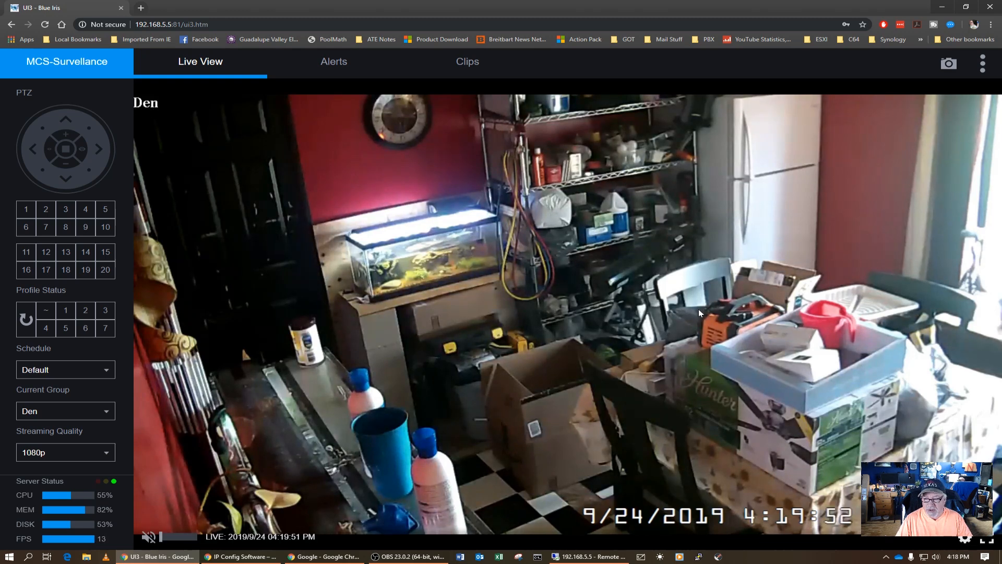
left_click(618, 290)
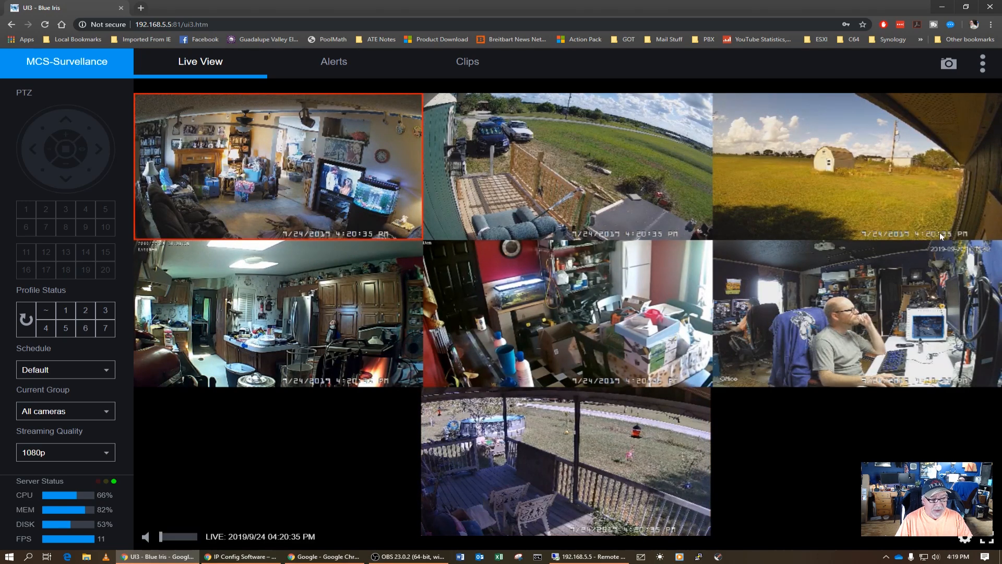
left_click(635, 446)
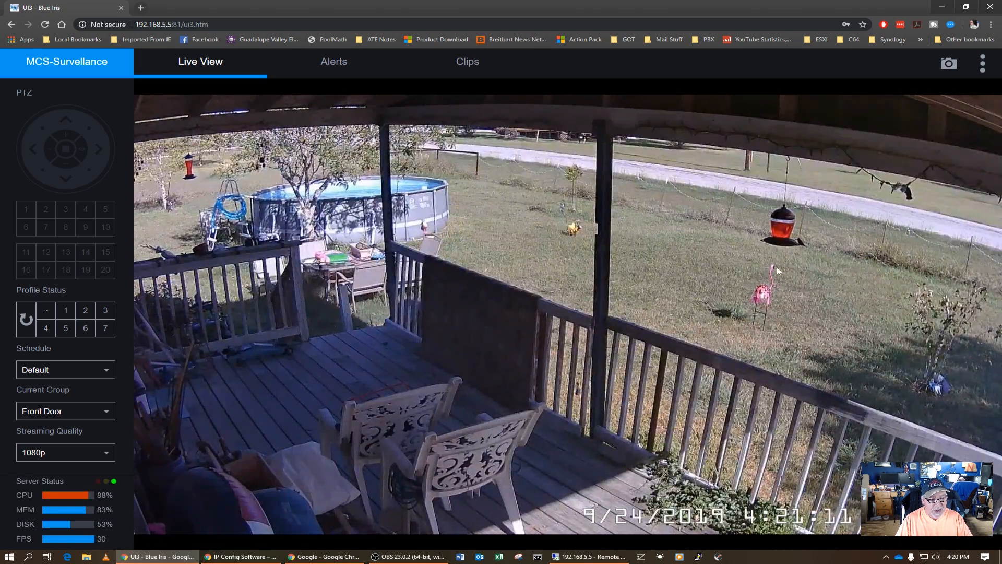
mouse_move(791, 258)
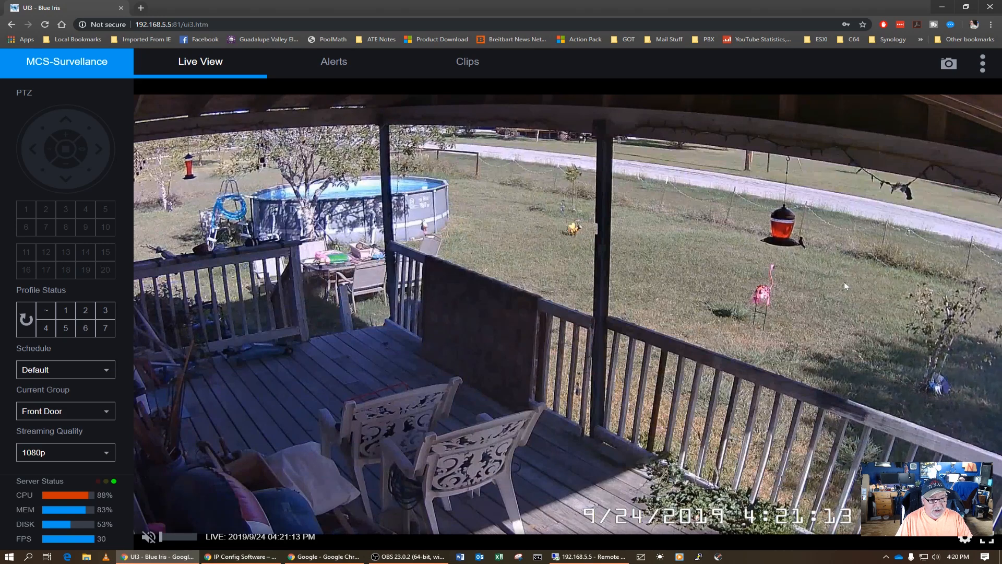
left_click(773, 293)
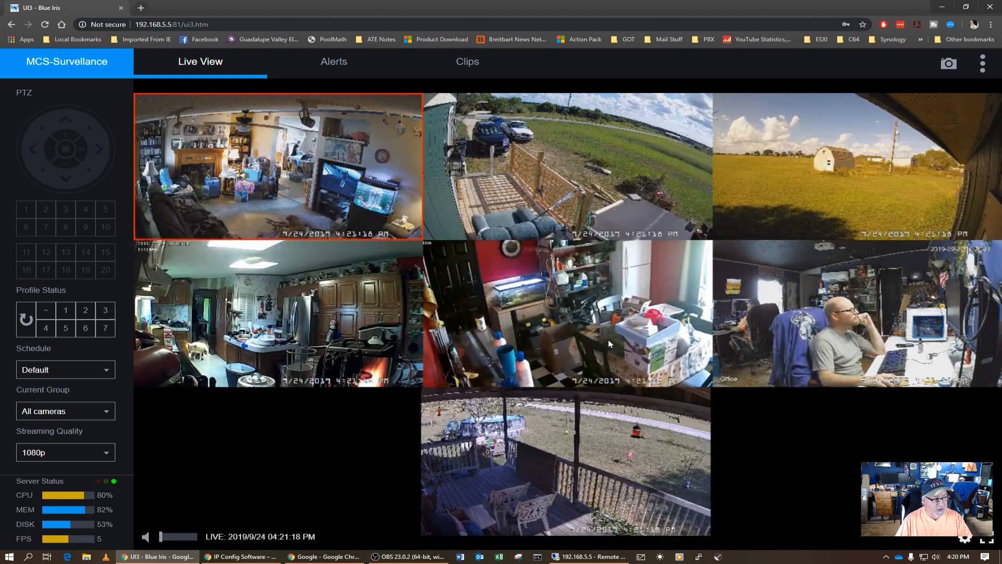
left_click(214, 352)
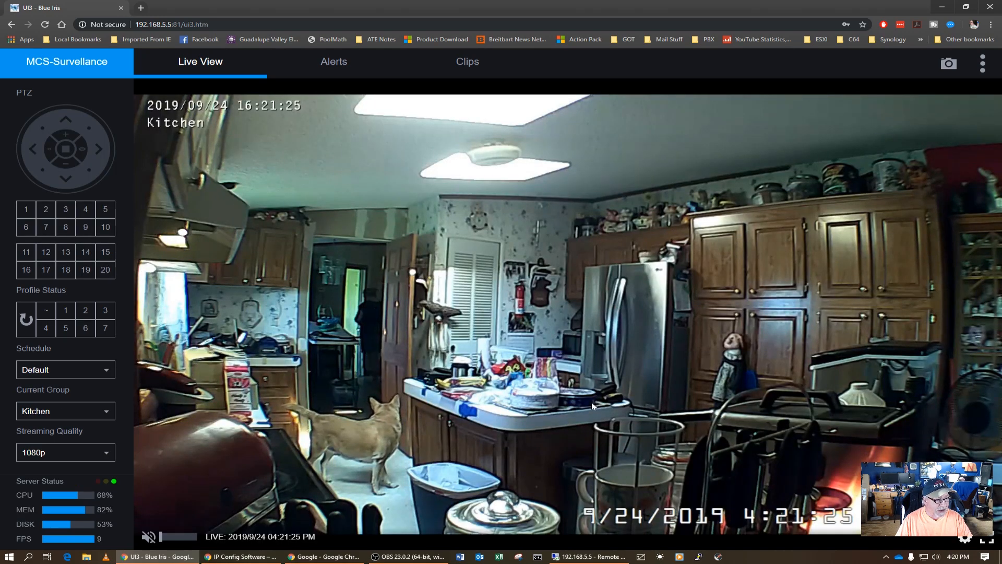
left_click(712, 350)
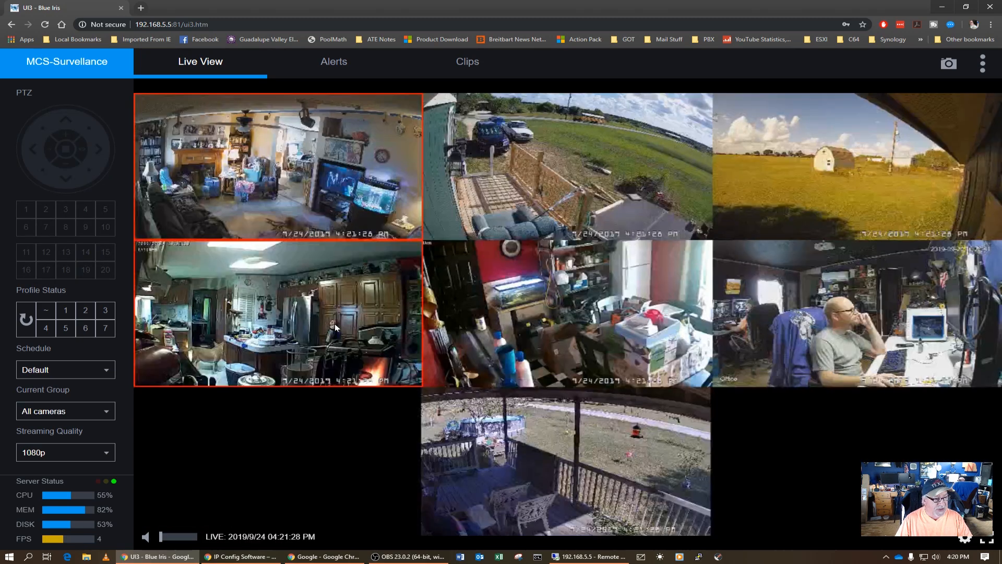
left_click(334, 327)
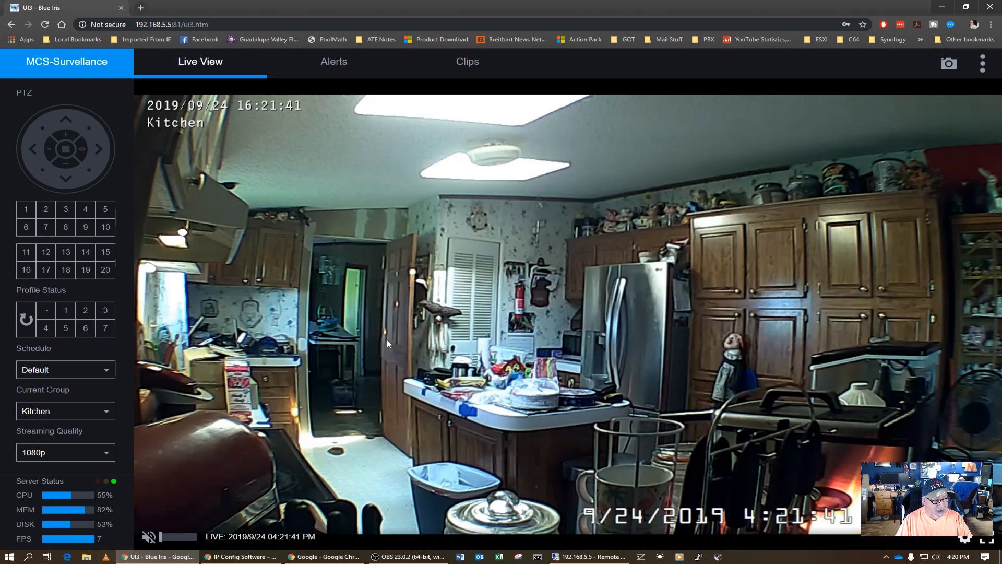
left_click(715, 359)
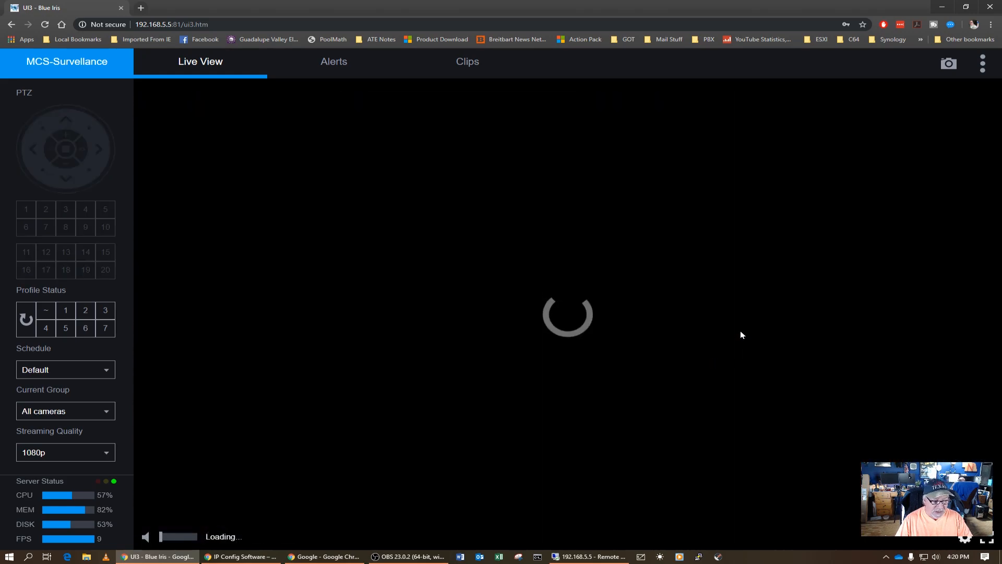